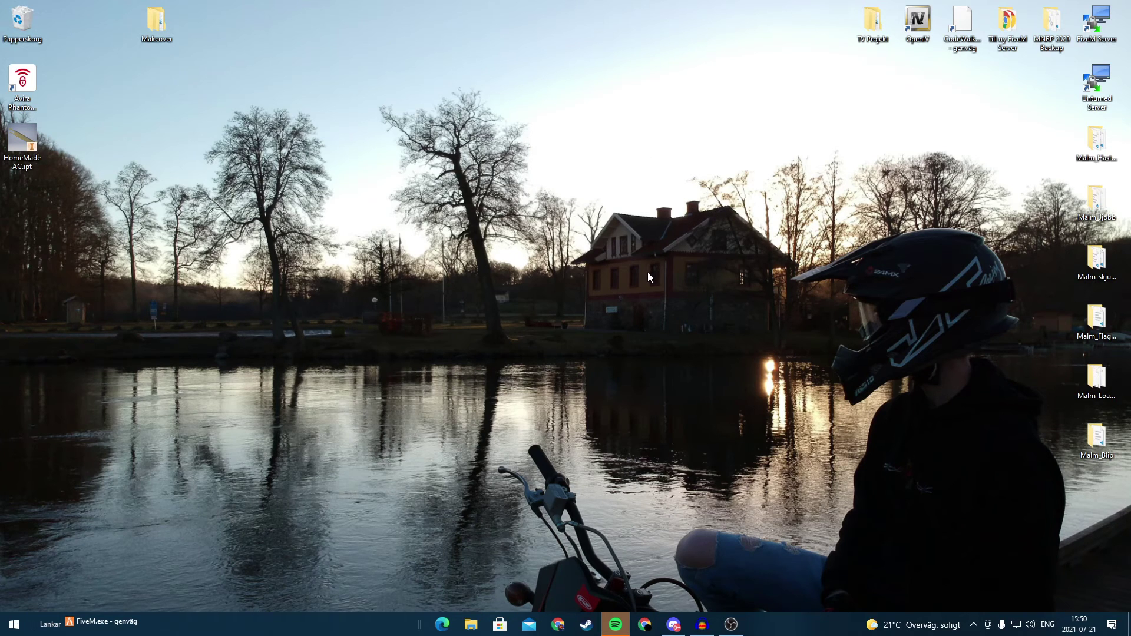
- Connect to the FiveM Server session and go up from the radiobilar stream folder to the server's resources folder
double_click(1115, 30)
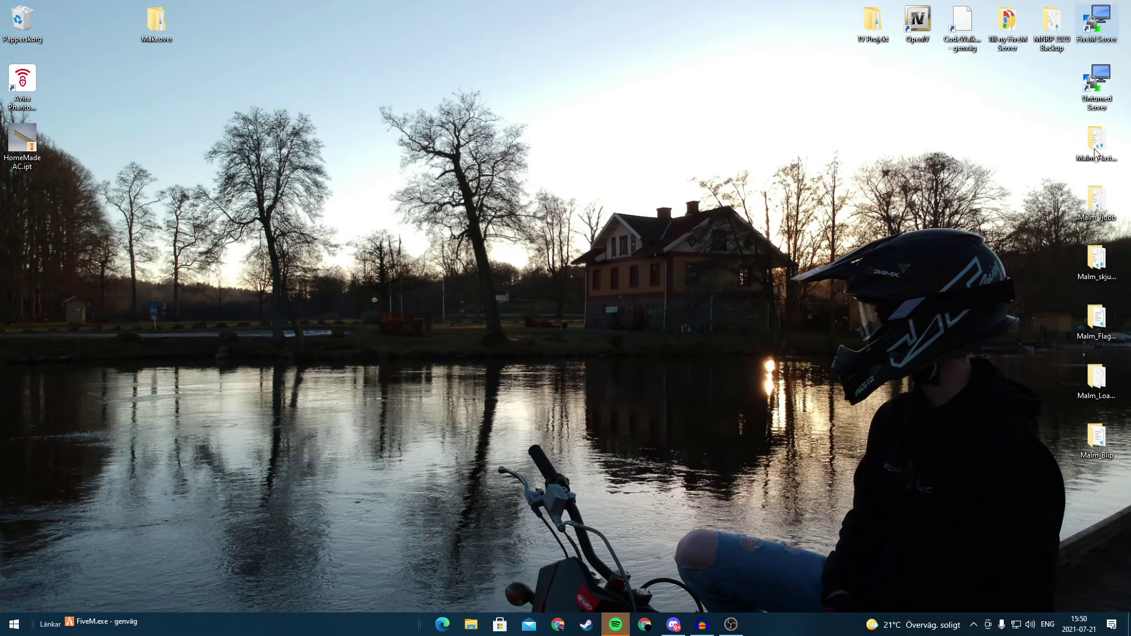
left_click(592, 378)
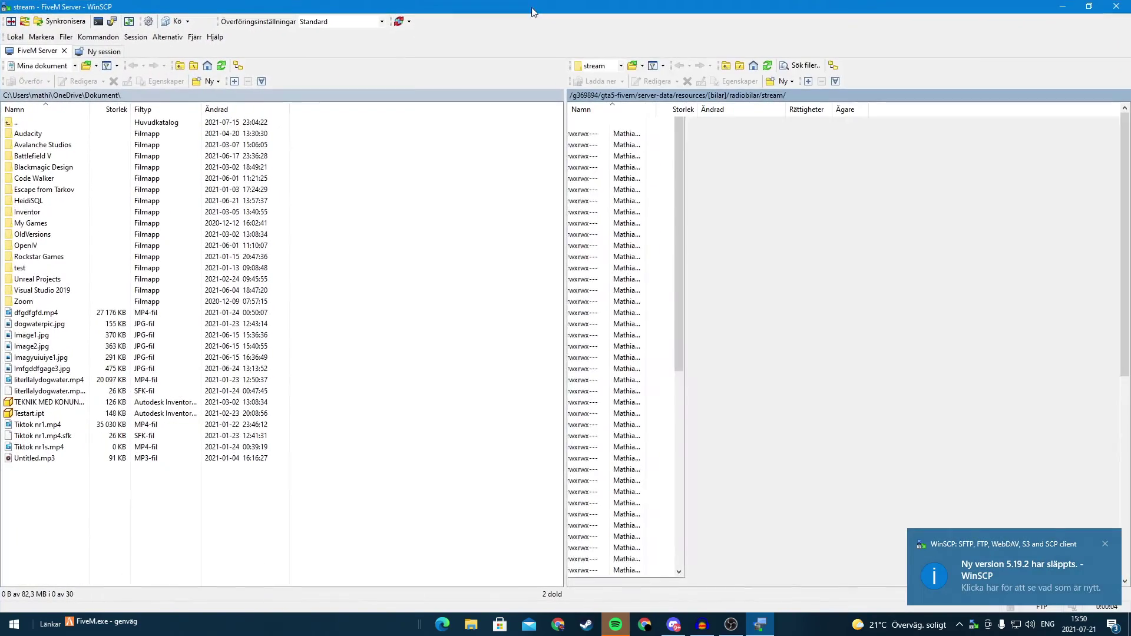
double_click(602, 123)
double_click(601, 123)
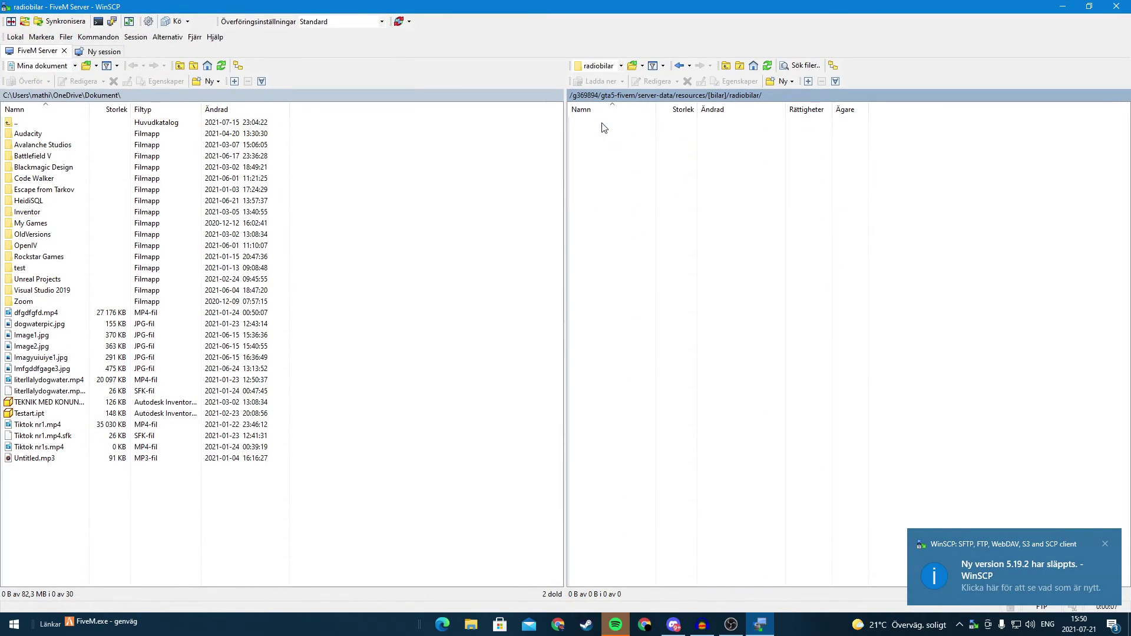
scroll(600, 236, "down", 7)
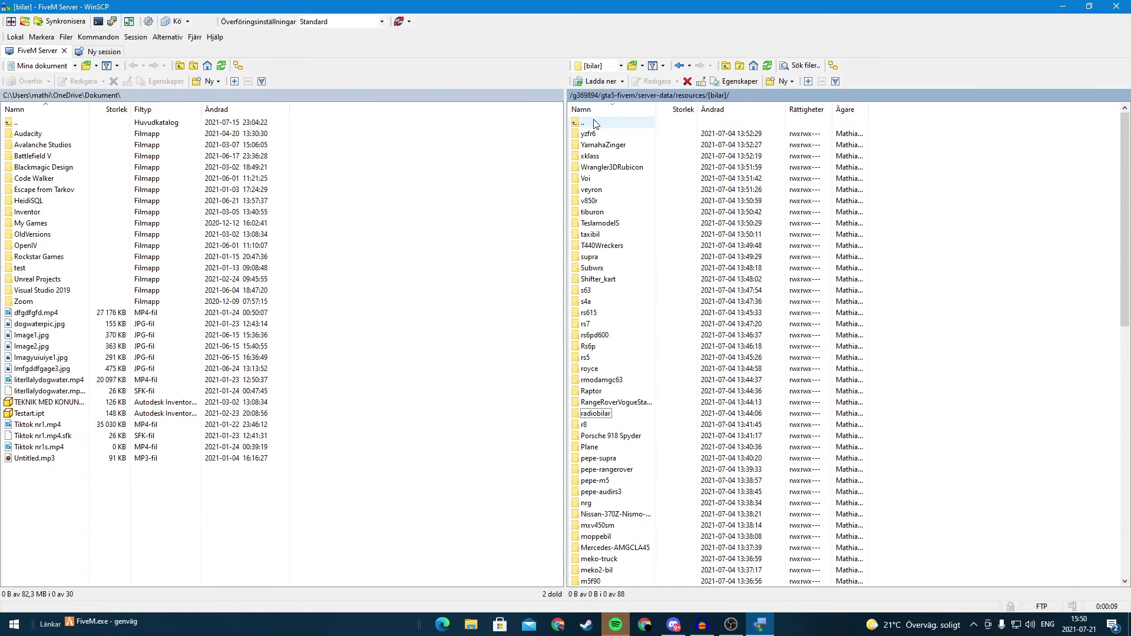
left_click(598, 123)
scroll(599, 124, "up", 7)
double_click(599, 123)
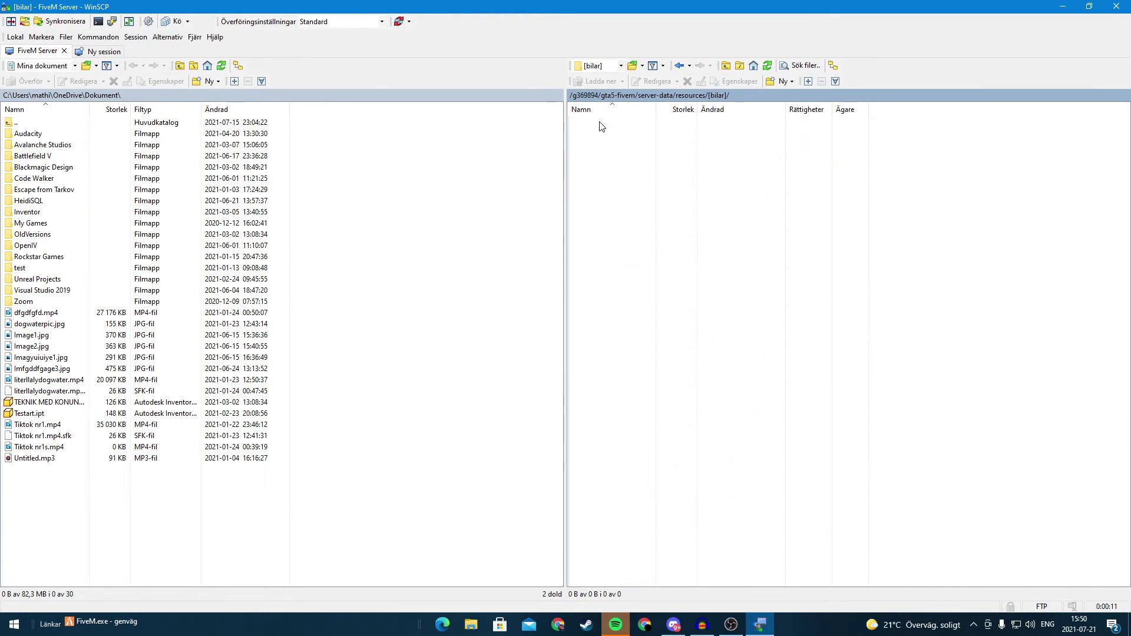
- Switch to Chrome, search for "bob ipl" and open the forum release page about fixing holes in the map
left_click(558, 625)
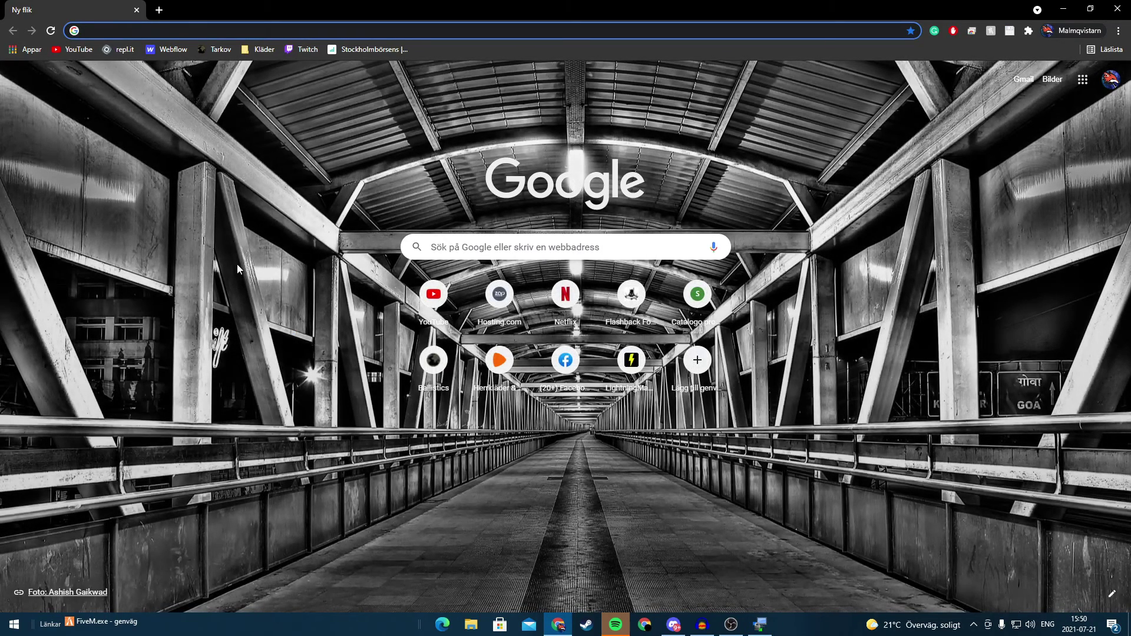
type("bob ipl")
key("Return")
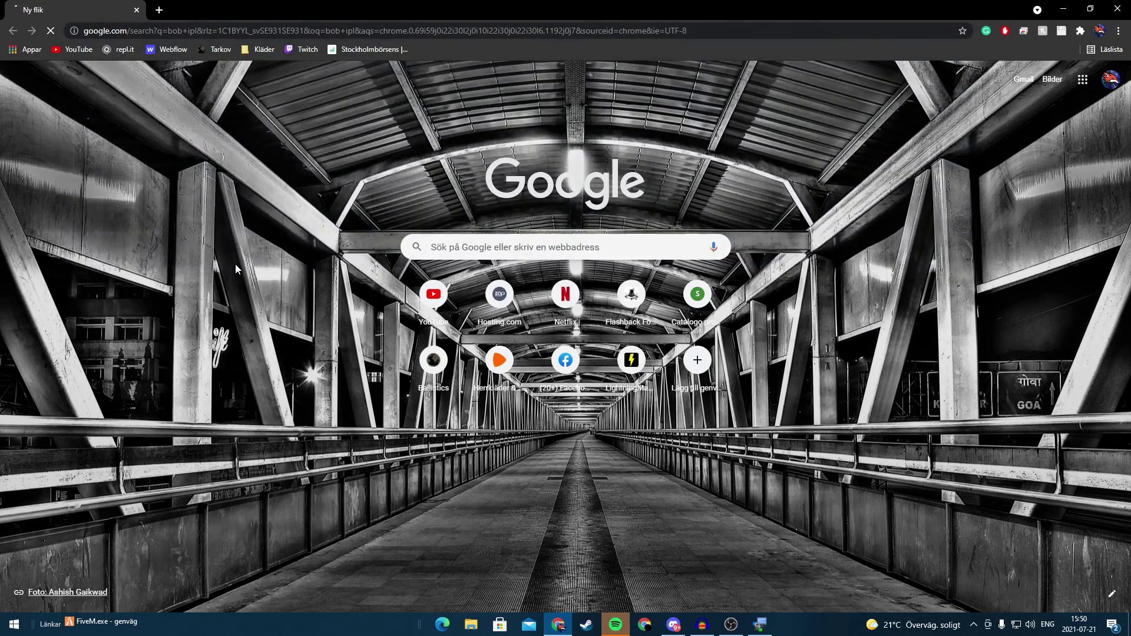
left_click_drag(104, 70, 136, 71)
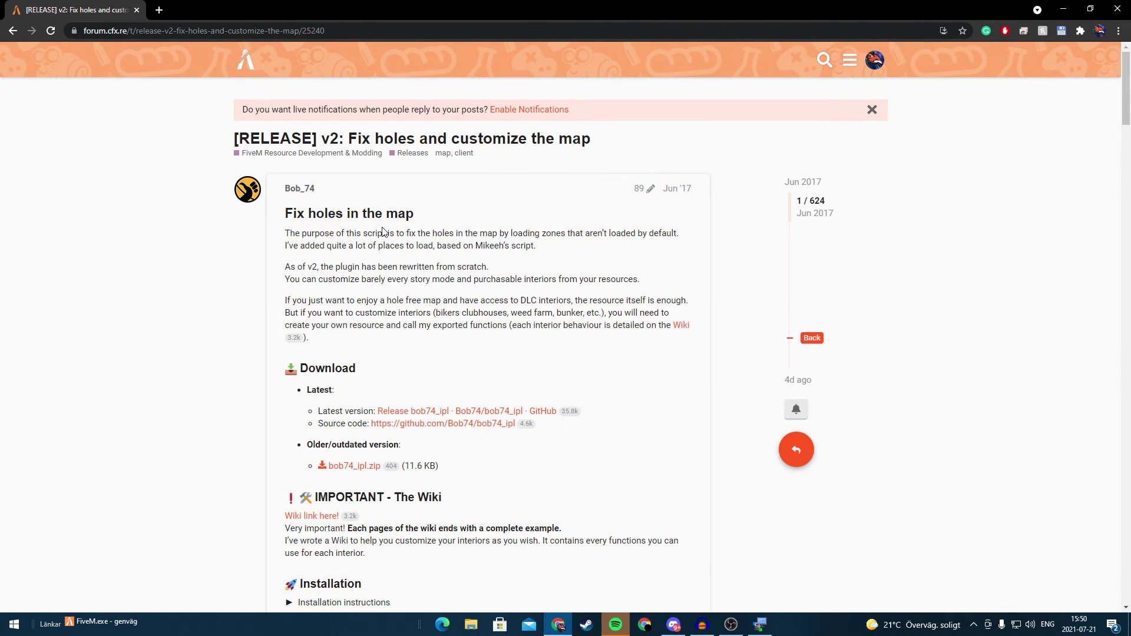
- Open the latest bob74_ipl release on GitHub from the forum post and download its source code as a zip
scroll(353, 235, "down", 1)
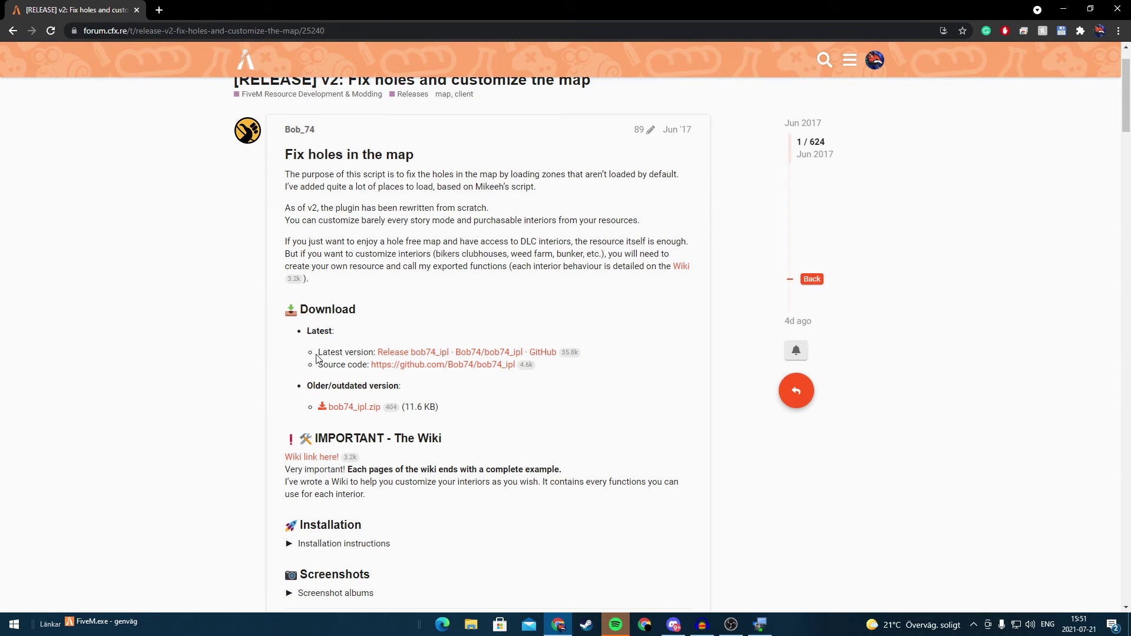
left_click_drag(316, 355, 363, 354)
left_click(480, 334)
left_click(479, 353)
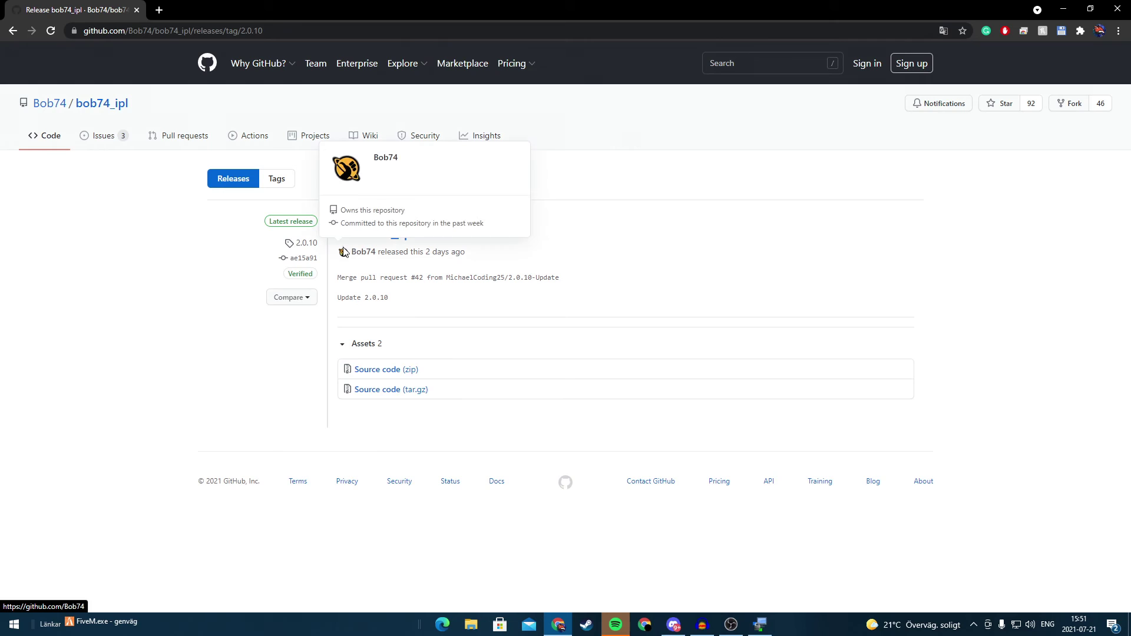
left_click(412, 370)
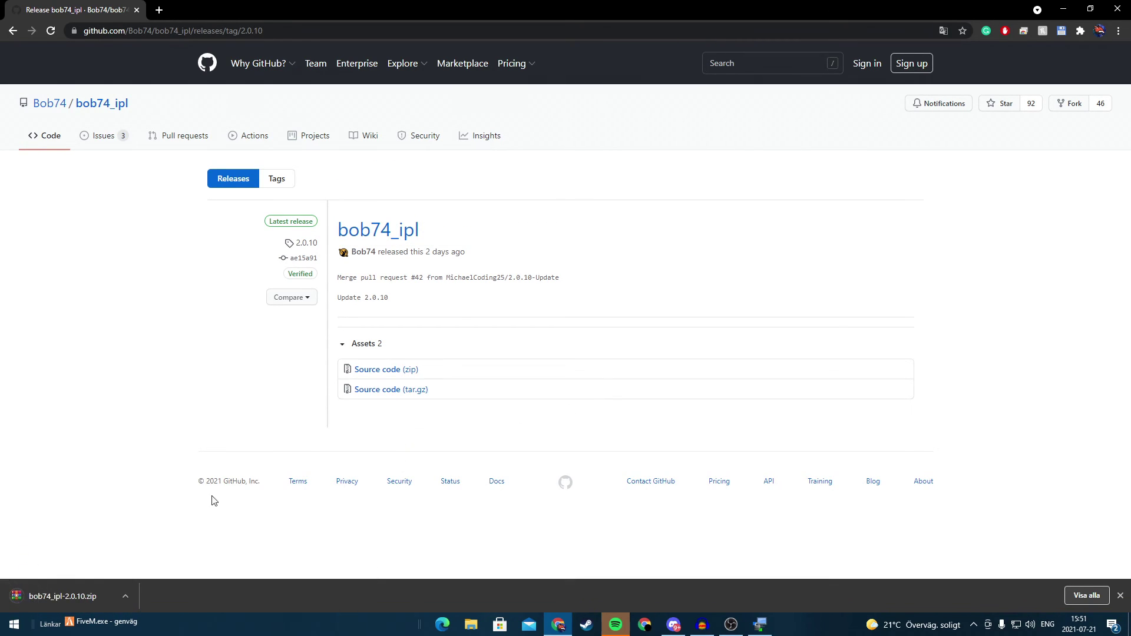
- Extract bob74_ipl-2.0.10.zip into the Downloads folder and open the extracted bob74_ipl-2.0.10 folder
left_click(125, 596)
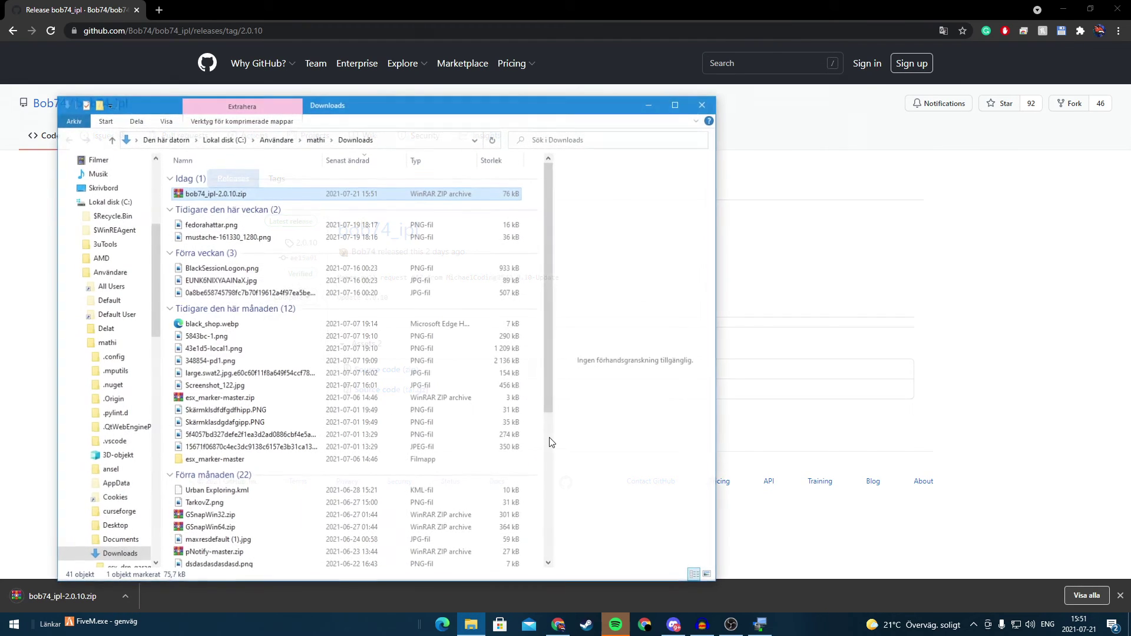
right_click(295, 193)
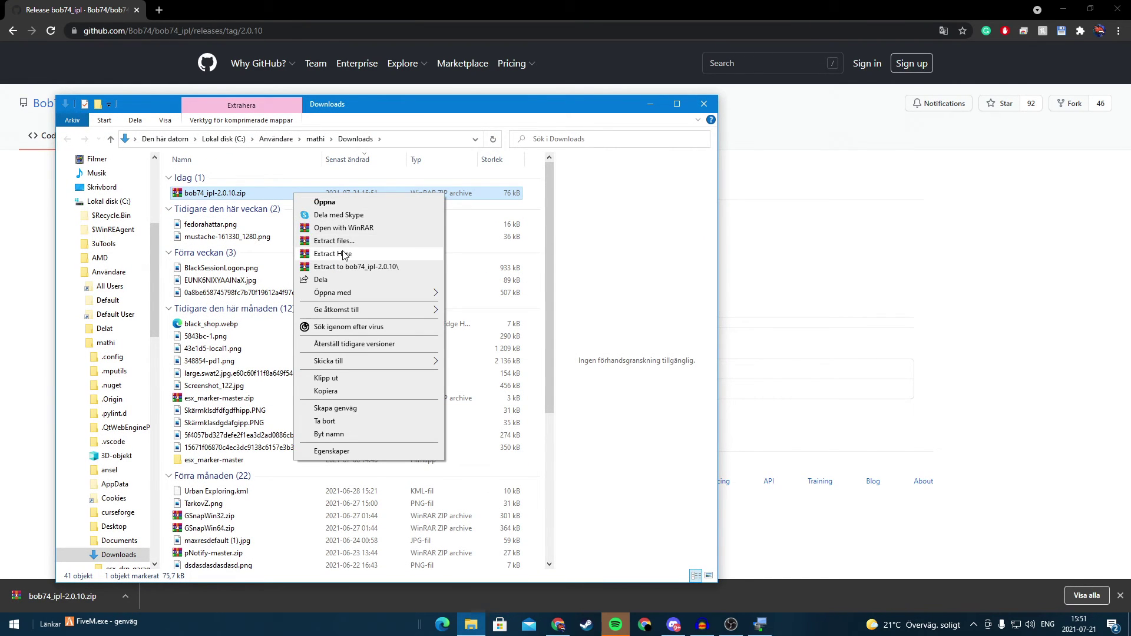
left_click(333, 253)
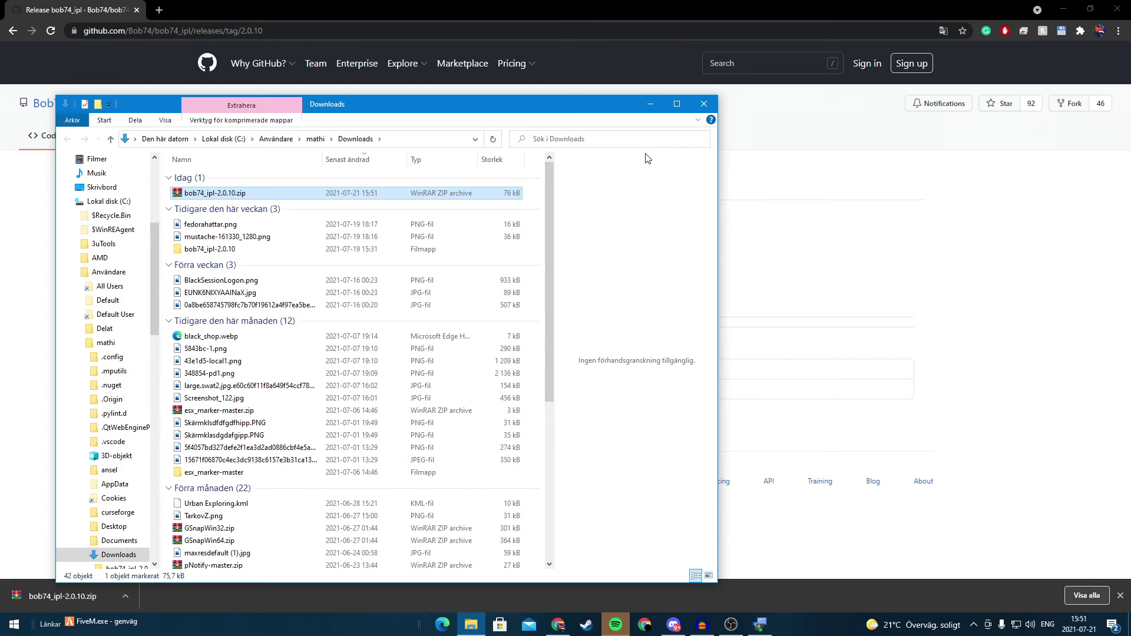
left_click_drag(615, 114, 702, 114)
double_click(324, 250)
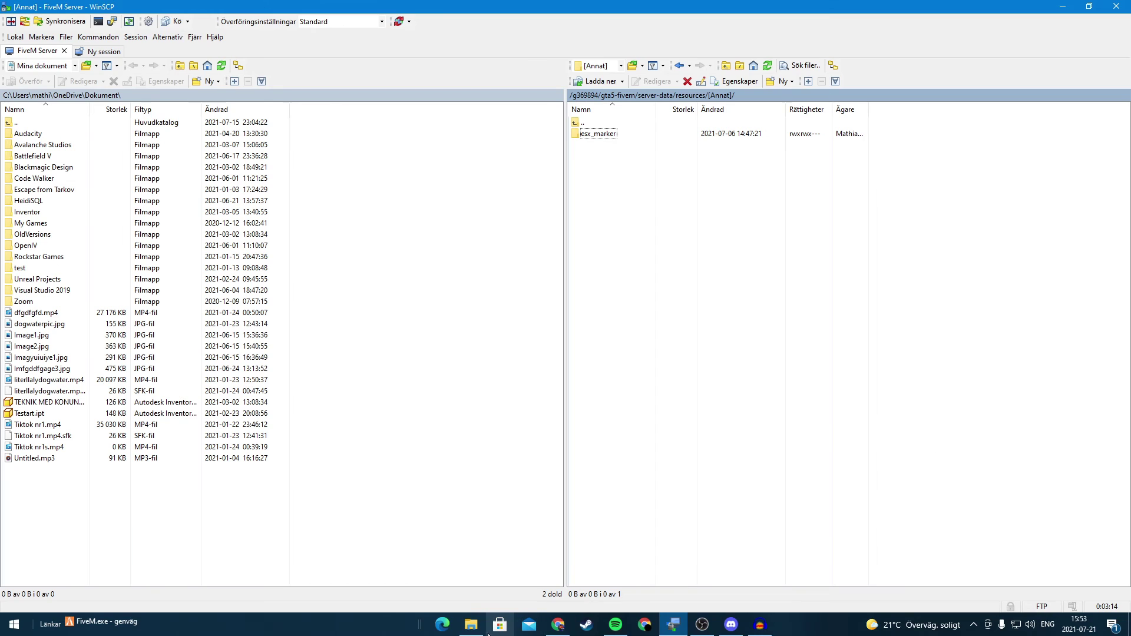
- Upload the bob74_ipl-2.0.10 folder from Downloads to the server's resources/[Annat] folder
left_click(470, 614)
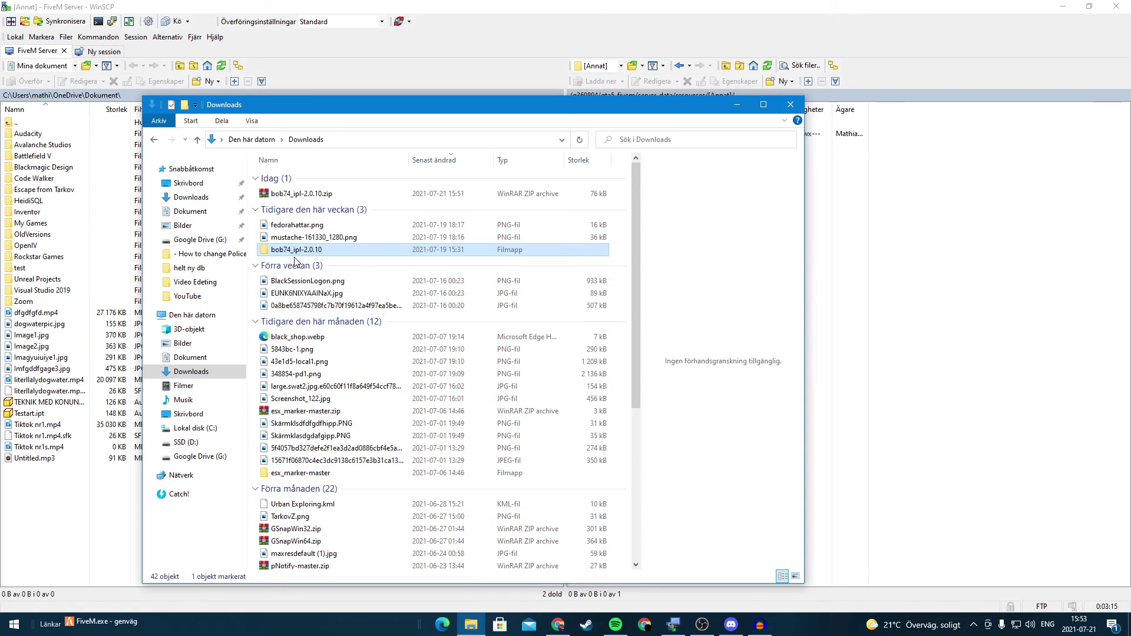
left_click_drag(297, 252, 681, 213)
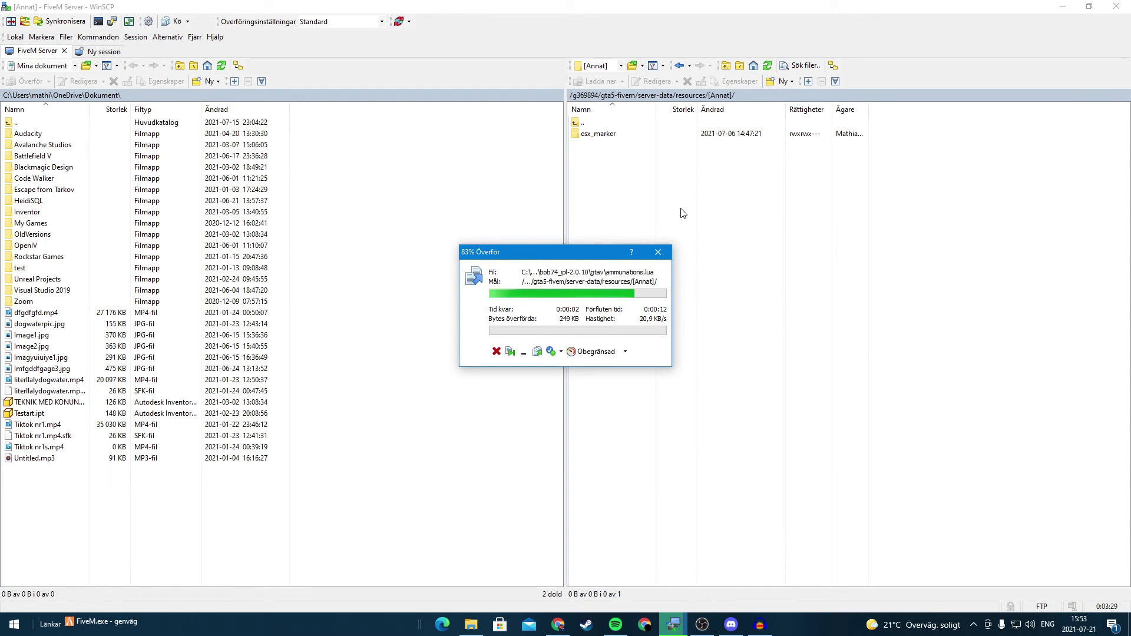
left_click(605, 134)
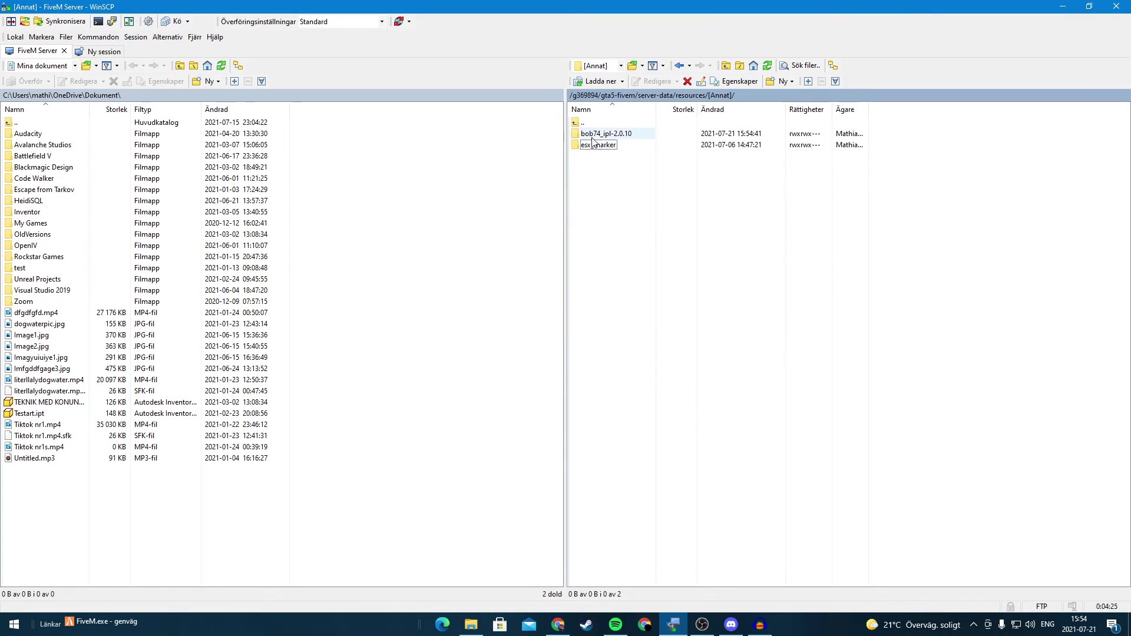
- Rename the uploaded bob74_ipl-2.0.10 folder on the server to bob74_ipl
right_click(605, 133)
left_click(683, 228)
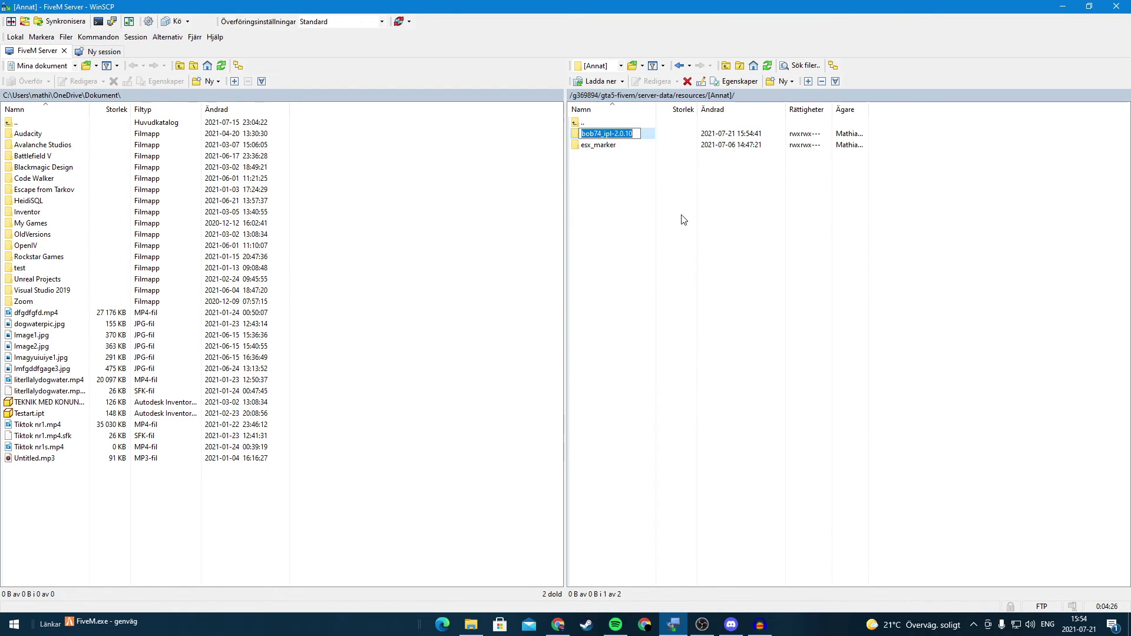
left_click(636, 133)
key("BackSpace")
key("BackSpace")
key("BackSpace")
key("BackSpace")
key("BackSpace")
key("BackSpace")
key("BackSpace")
key("BackSpace")
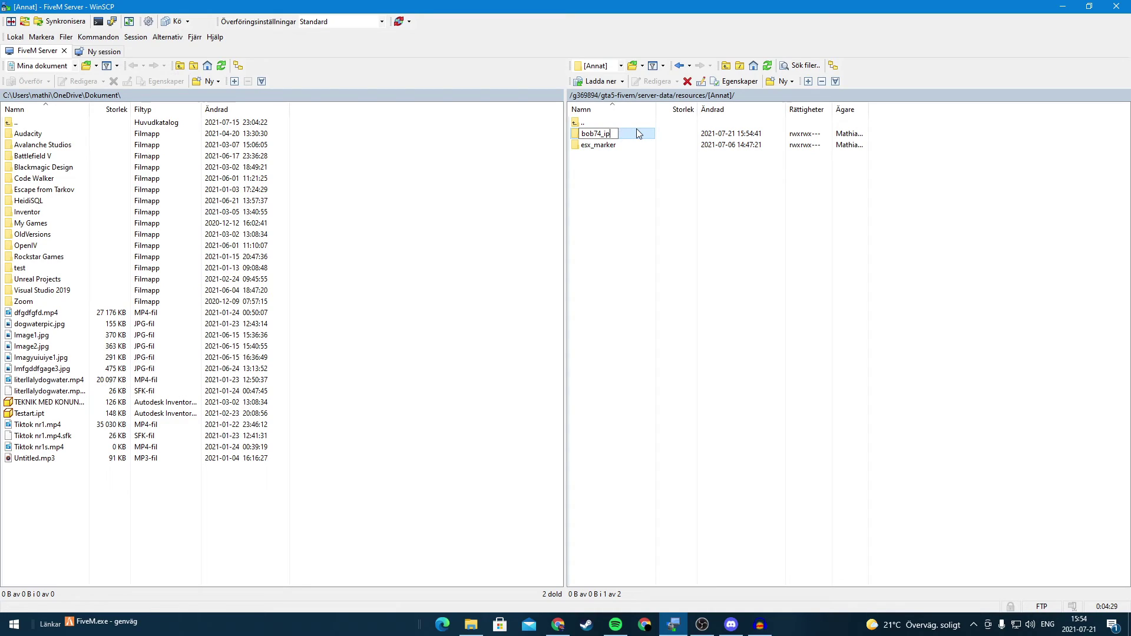
key("Return")
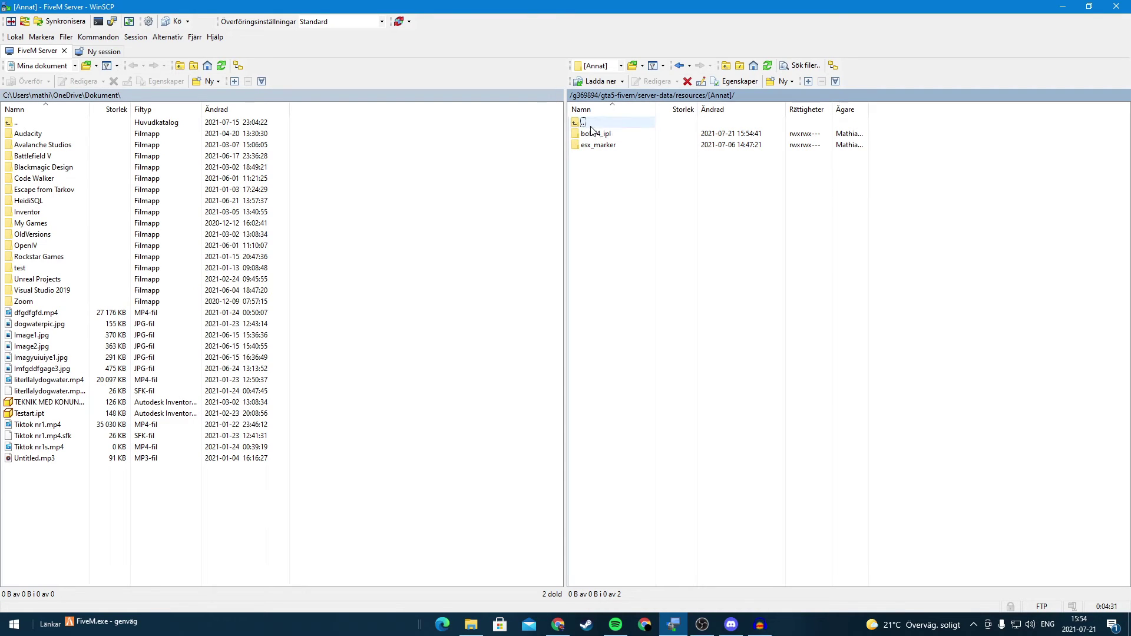
right_click(614, 135)
left_click(664, 219)
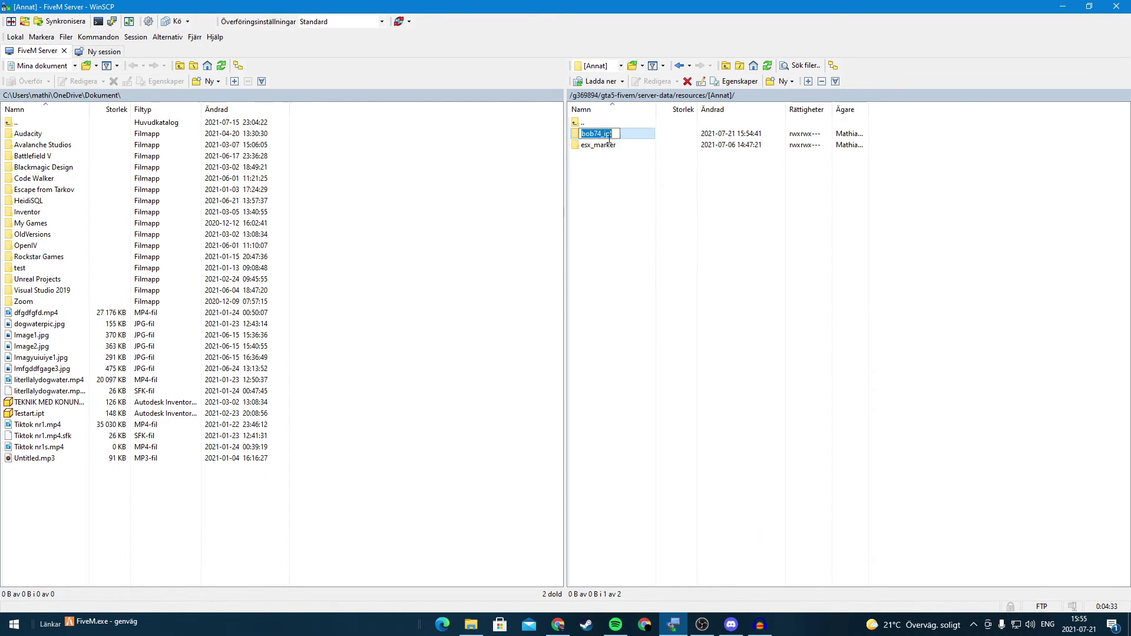
- Go up to the server-data folder and open server.cfg for editing
double_click(582, 122)
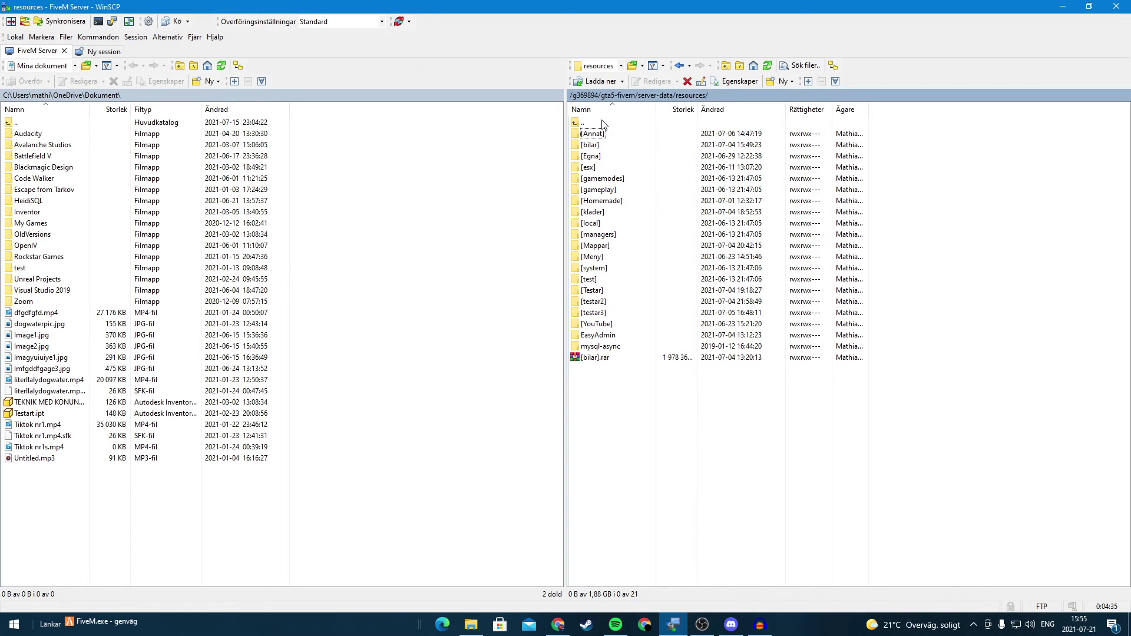
double_click(583, 122)
left_click(608, 168)
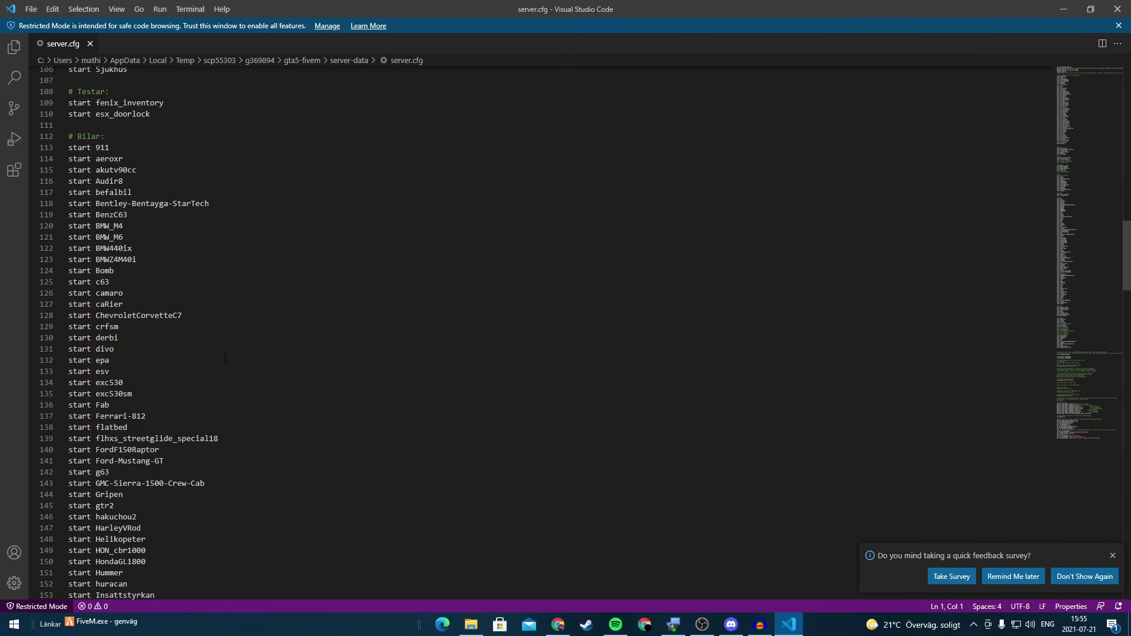
- Add the line "start bob74_ipl" below the start weapon_switch_anim entry in server.cfg, leaving two blank lines between them
scroll(215, 362, "down", 13)
left_click(230, 556)
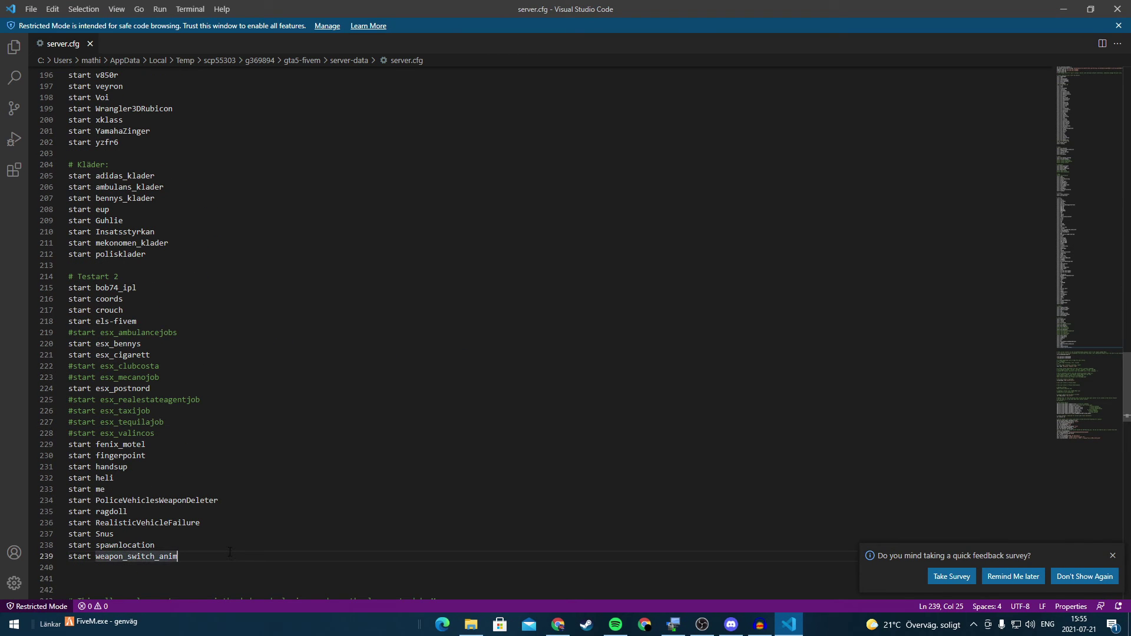
key("Return")
key("Return")
key("Return")
type("start bob74_ipl")
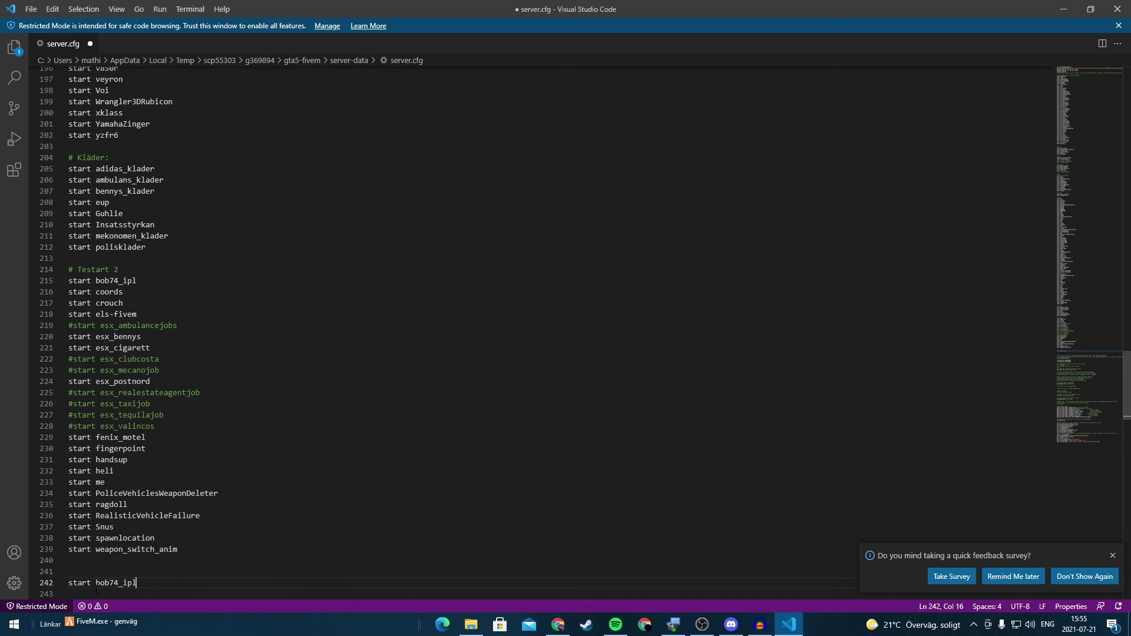
- Try the alternative line "ensure bob74_ipl" below the new start line, and delete it again
key("Return")
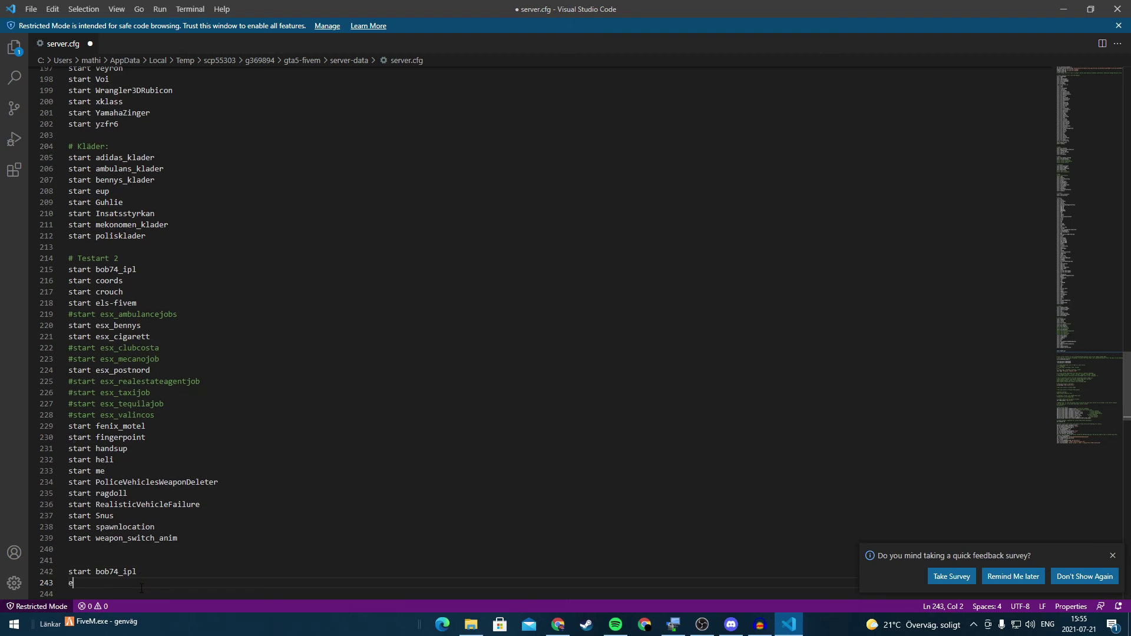
type("ensure bob74_ipl")
left_click_drag(142, 586, 62, 583)
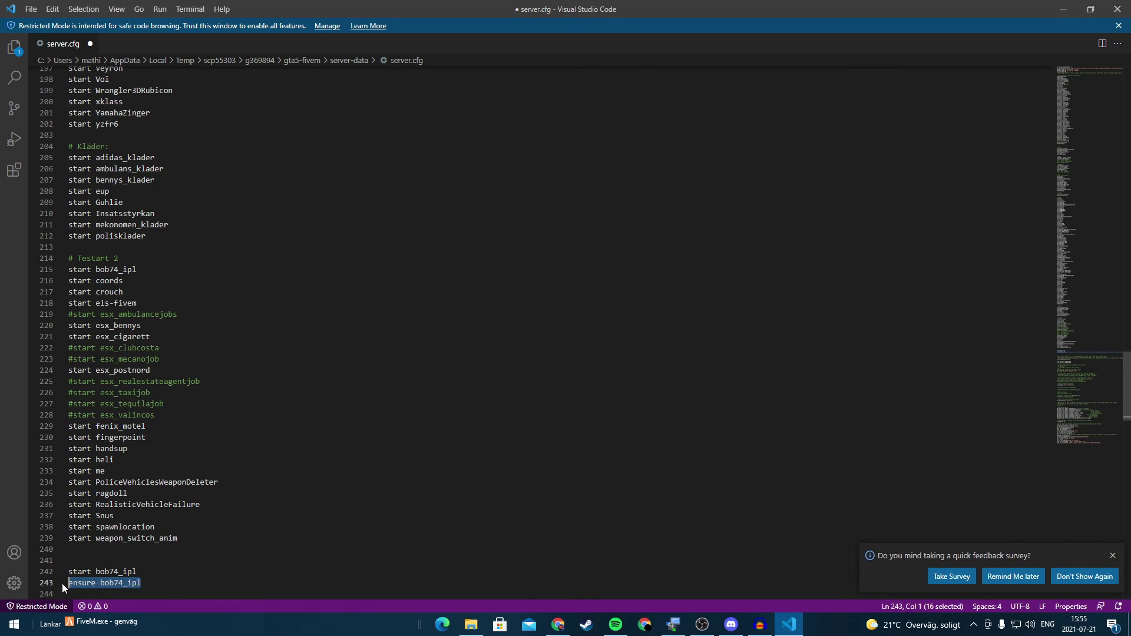
key("BackSpace")
key("BackSpace")
- Save server.cfg and switch back to WinSCP
key("ctrl+s")
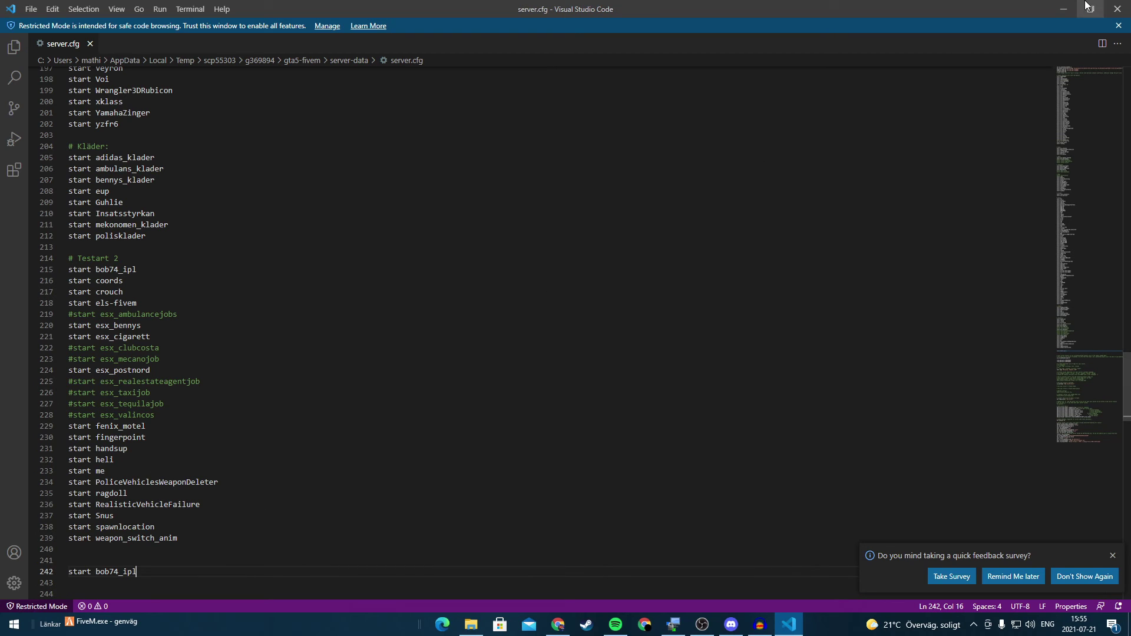
left_click(31, 10)
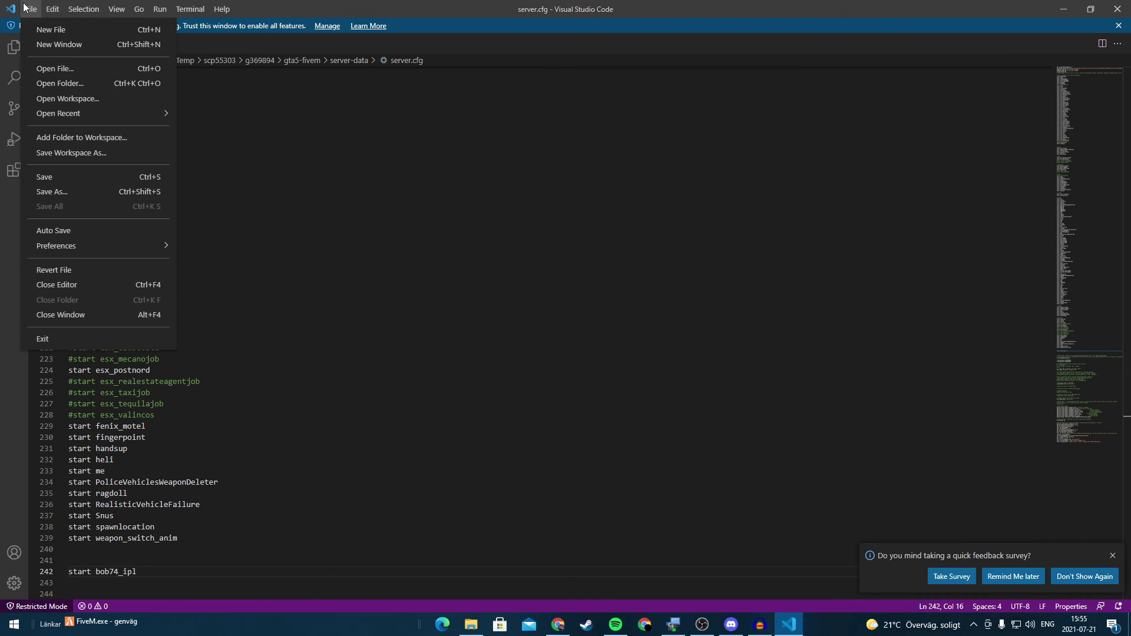
left_click(154, 177)
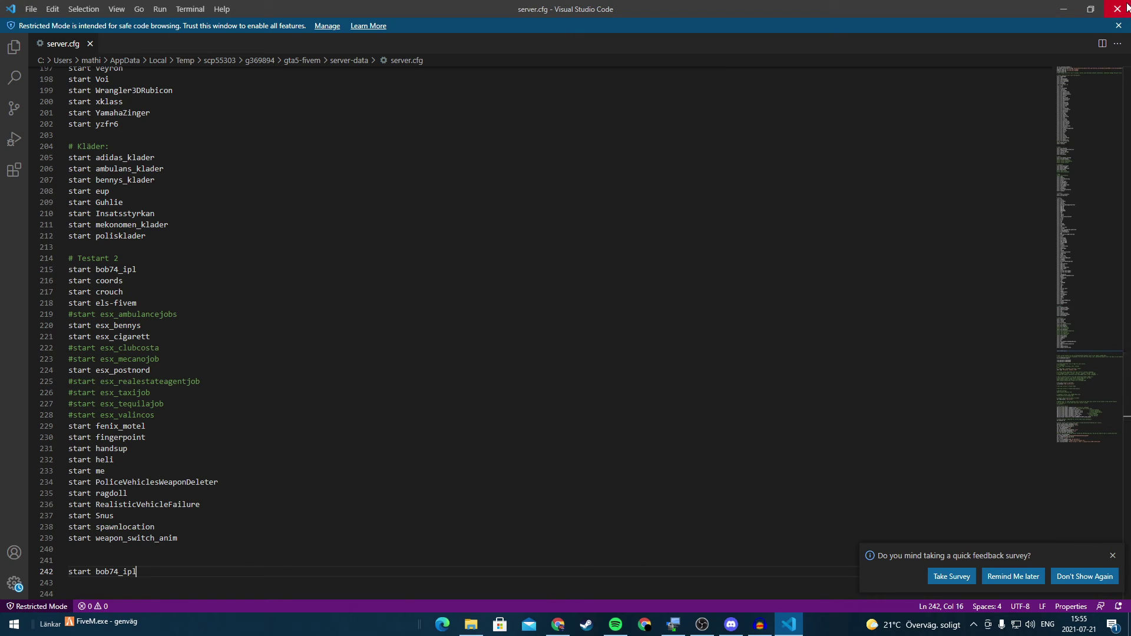
key("alt+Tab")
- Examine the contents of the uploaded bob74_ipl folder under resources/[Annat], and return to [Annat]
left_click(596, 145)
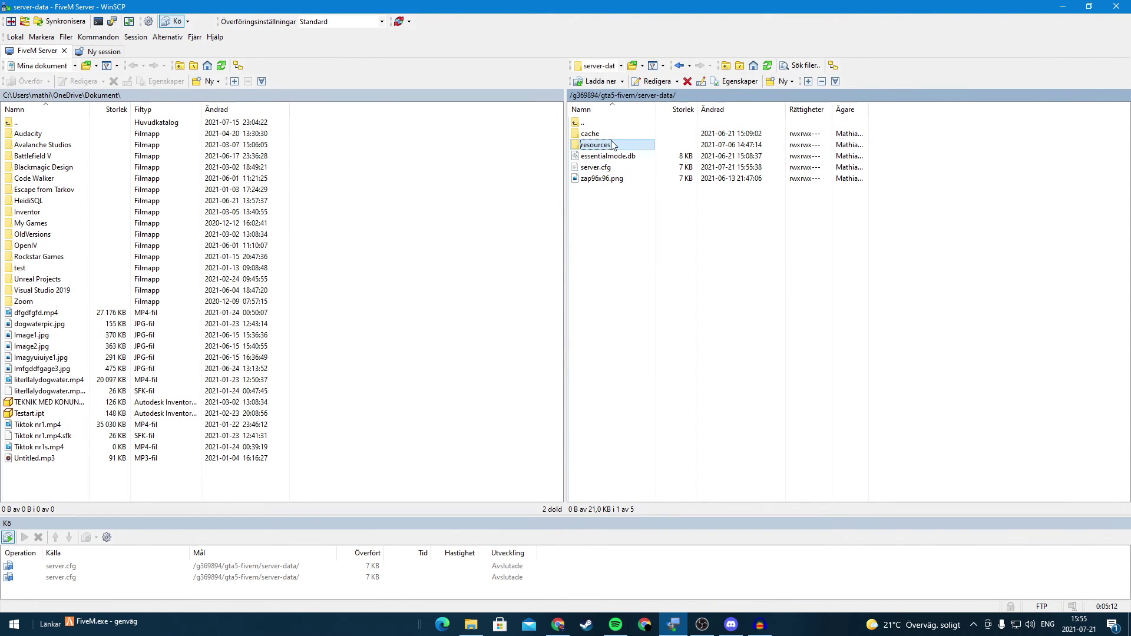
double_click(613, 144)
double_click(614, 134)
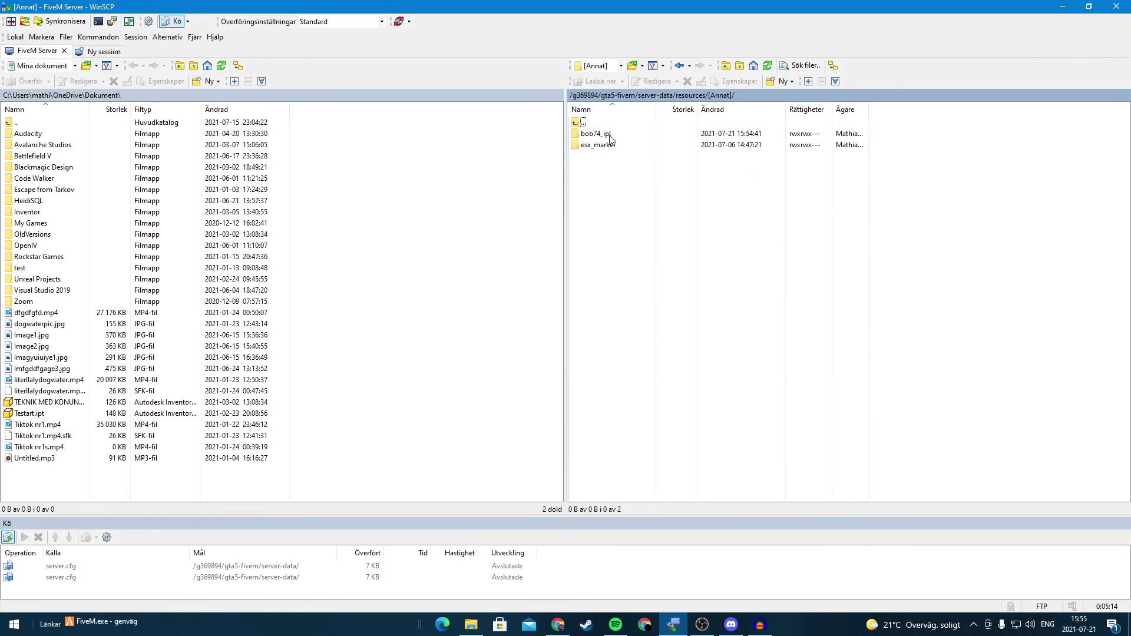
left_click(613, 147)
double_click(612, 135)
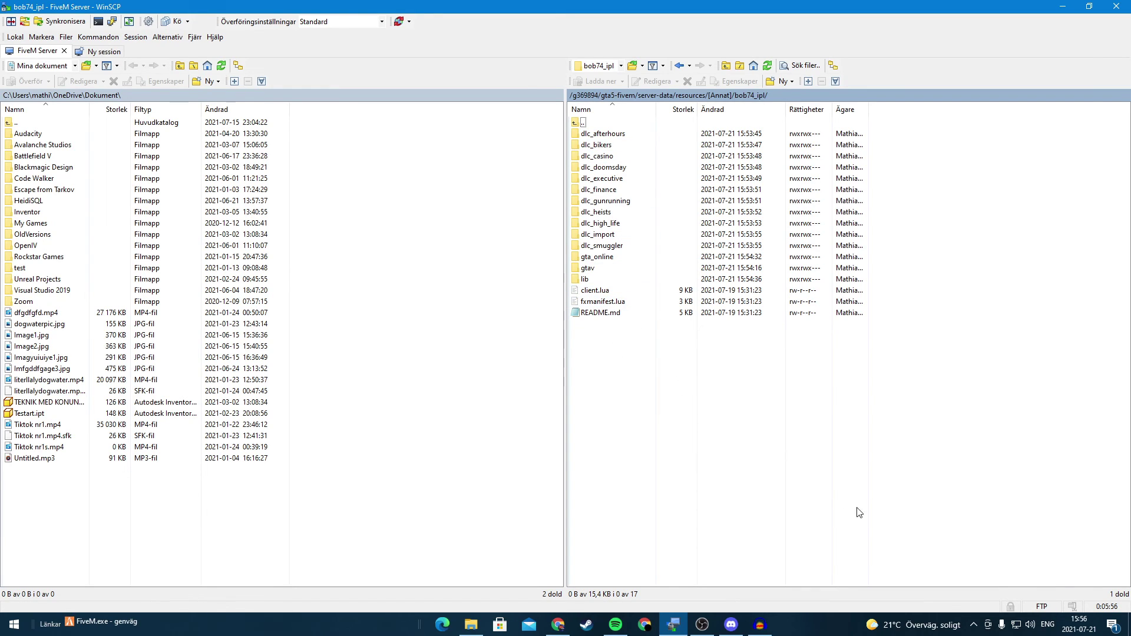
double_click(583, 122)
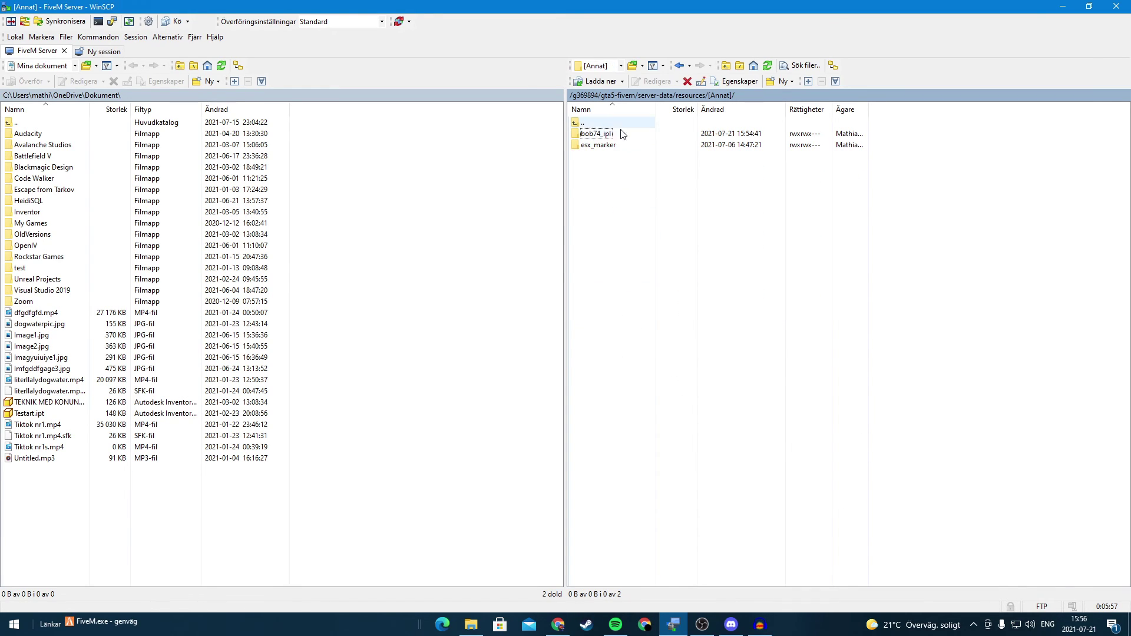
- Go up from the [Annat] folder to the server-data folder and locate server.cfg
double_click(584, 122)
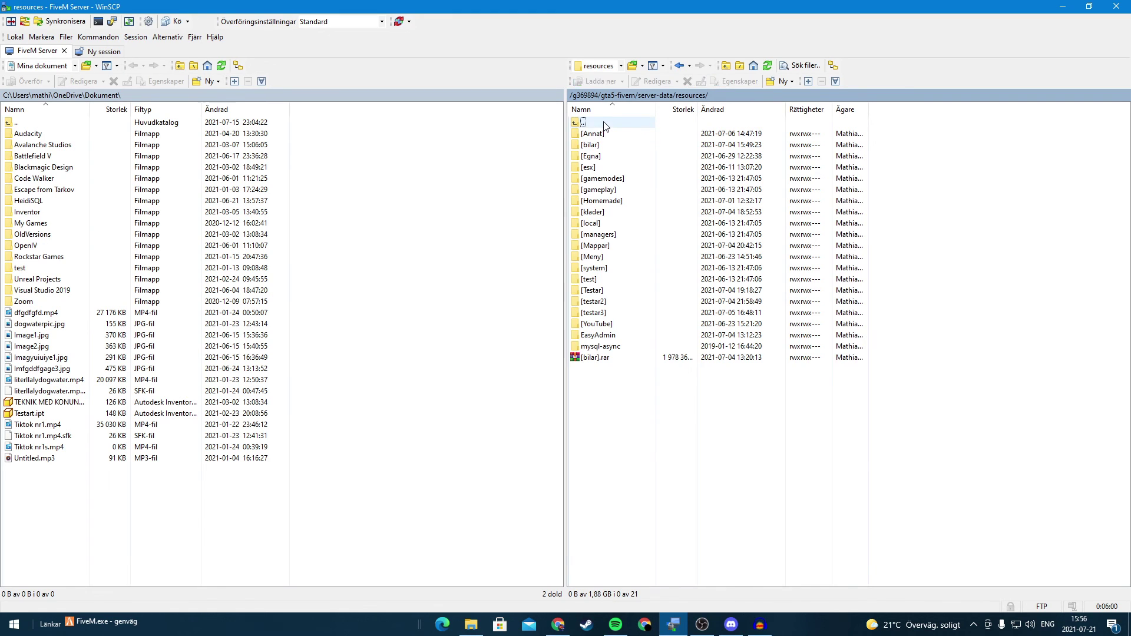
double_click(584, 122)
left_click(634, 168)
left_click(685, 244)
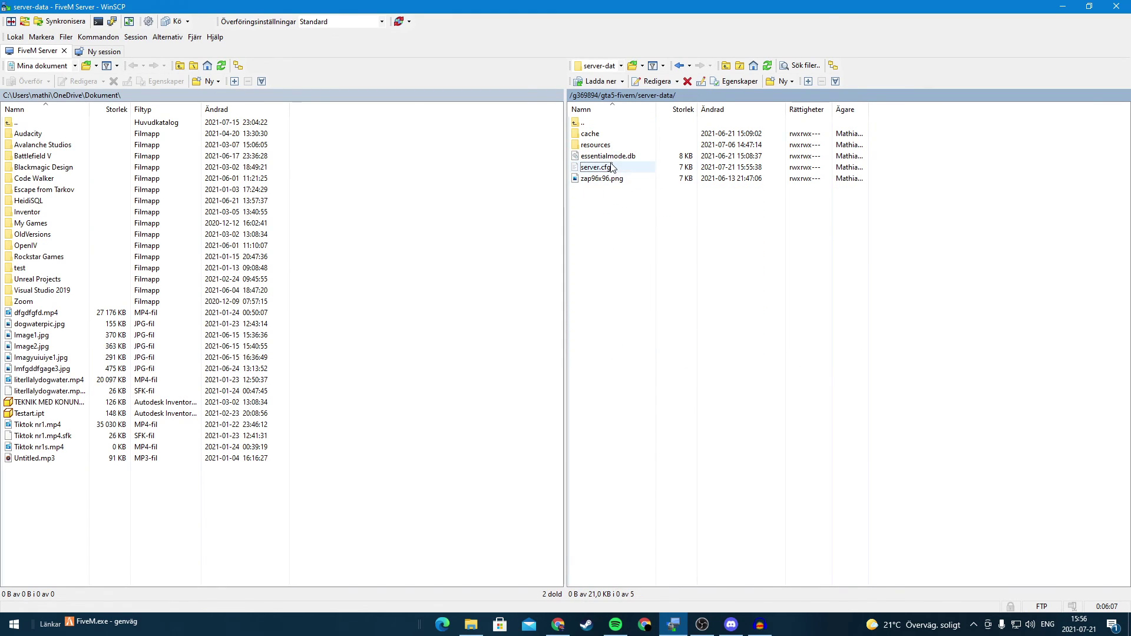
- Switch to Chrome and open the ZAP-Hosting web interface for the FiveM server in the empty tab
left_click(558, 624)
left_click(159, 10)
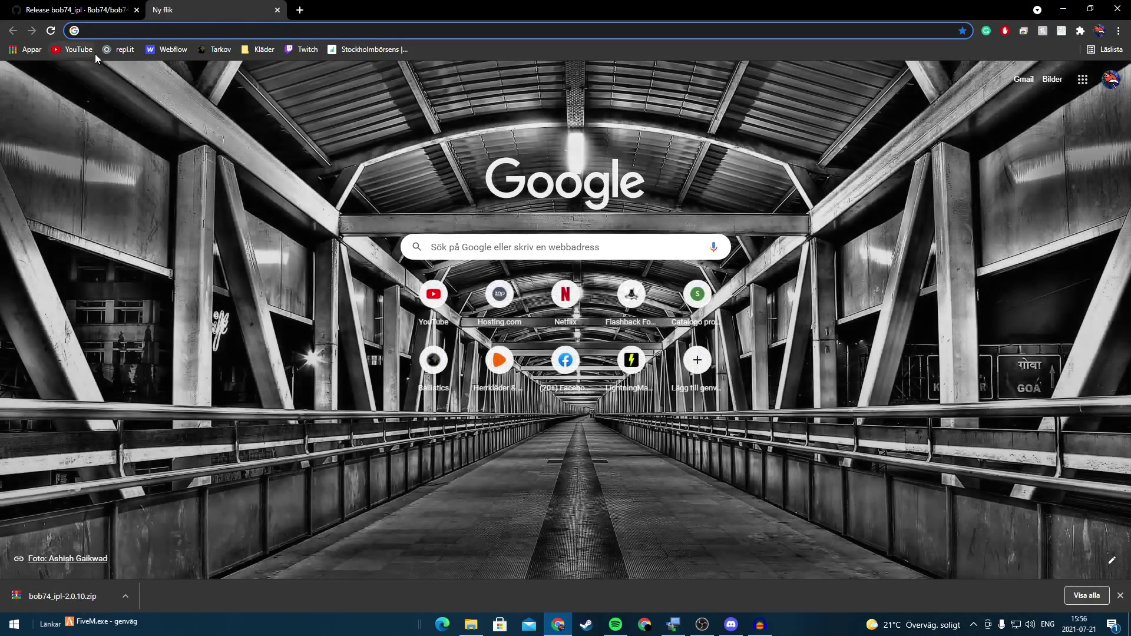
type("xz")
key("BackSpace")
key("BackSpace")
type("zap")
key("Return")
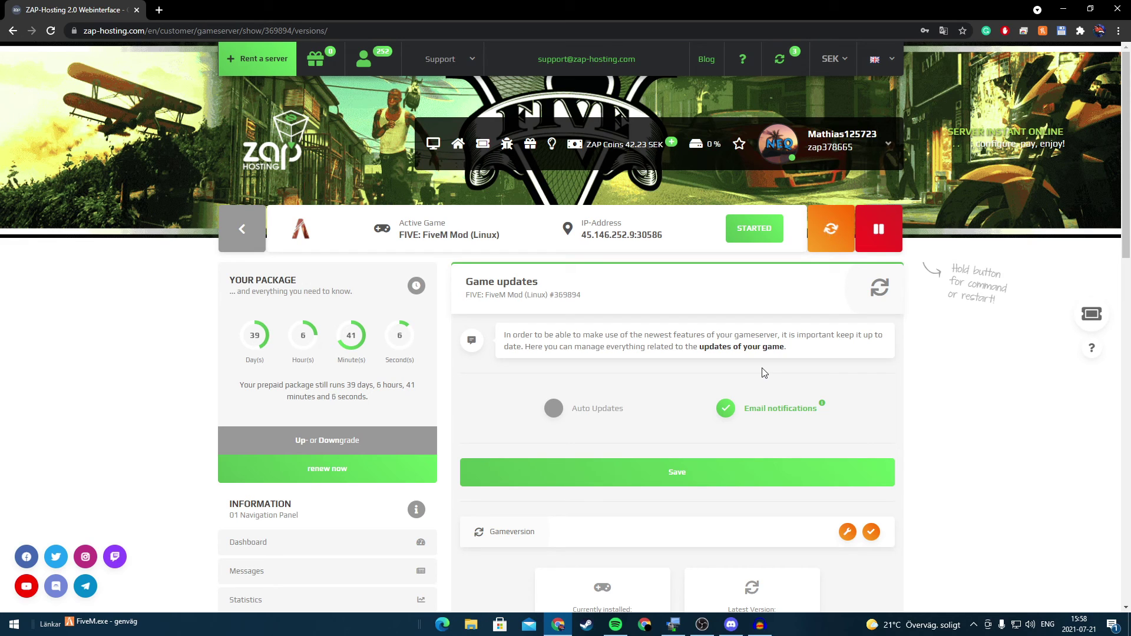
- Switch to WinSCP, inspect bob74_ipl and its dlc_doomsday subfolder under resources/[Annat], and return to [Annat]
left_click(673, 624)
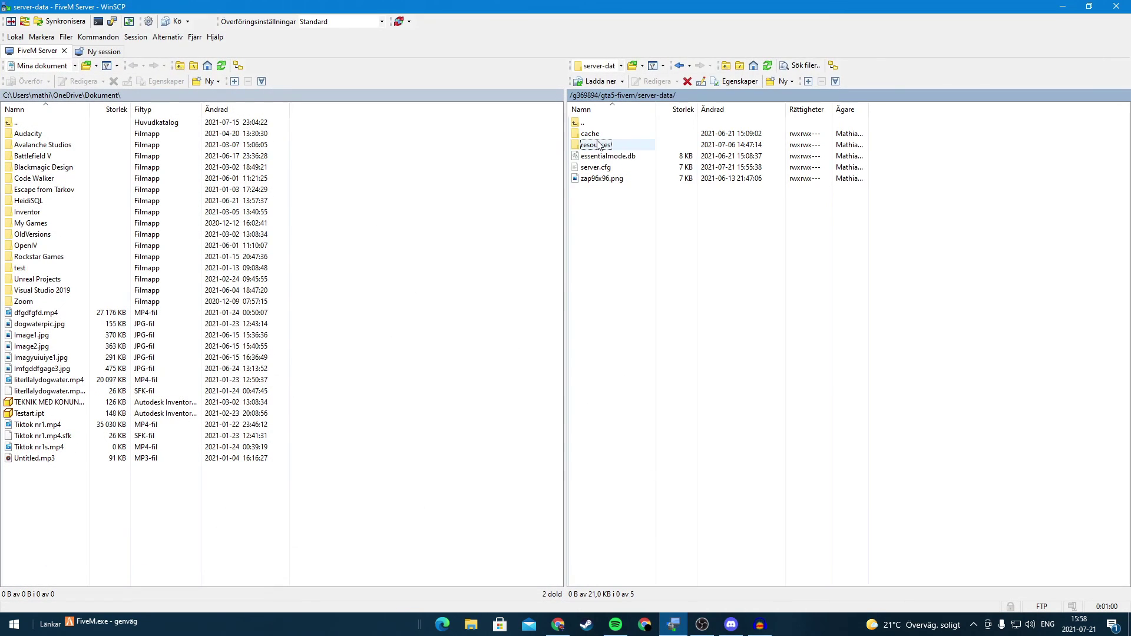
double_click(605, 138)
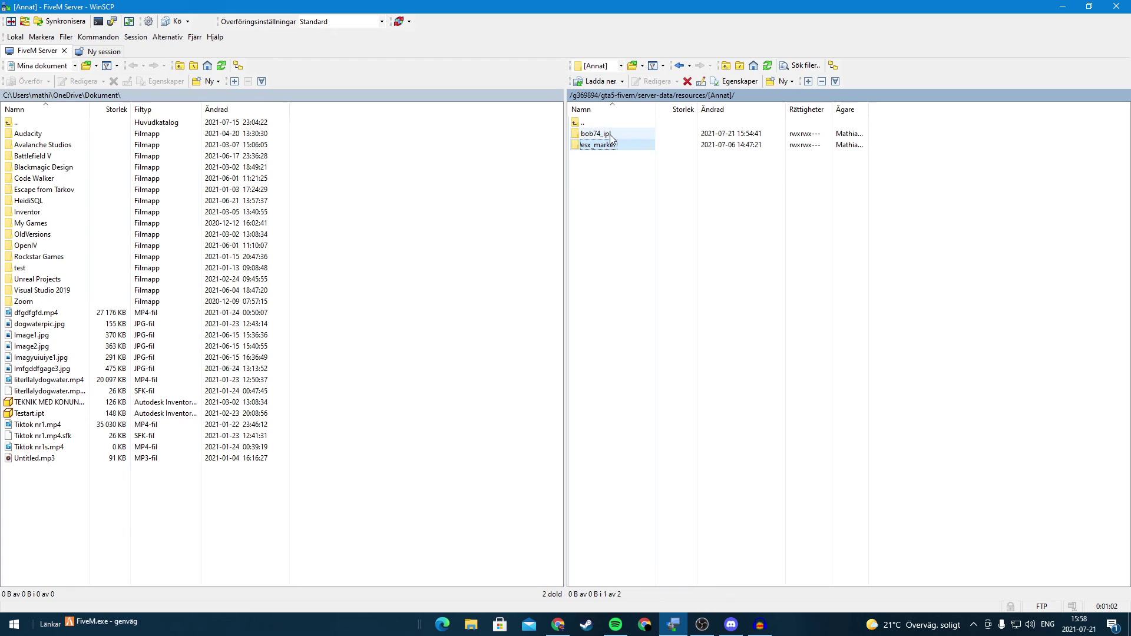
double_click(629, 145)
double_click(611, 167)
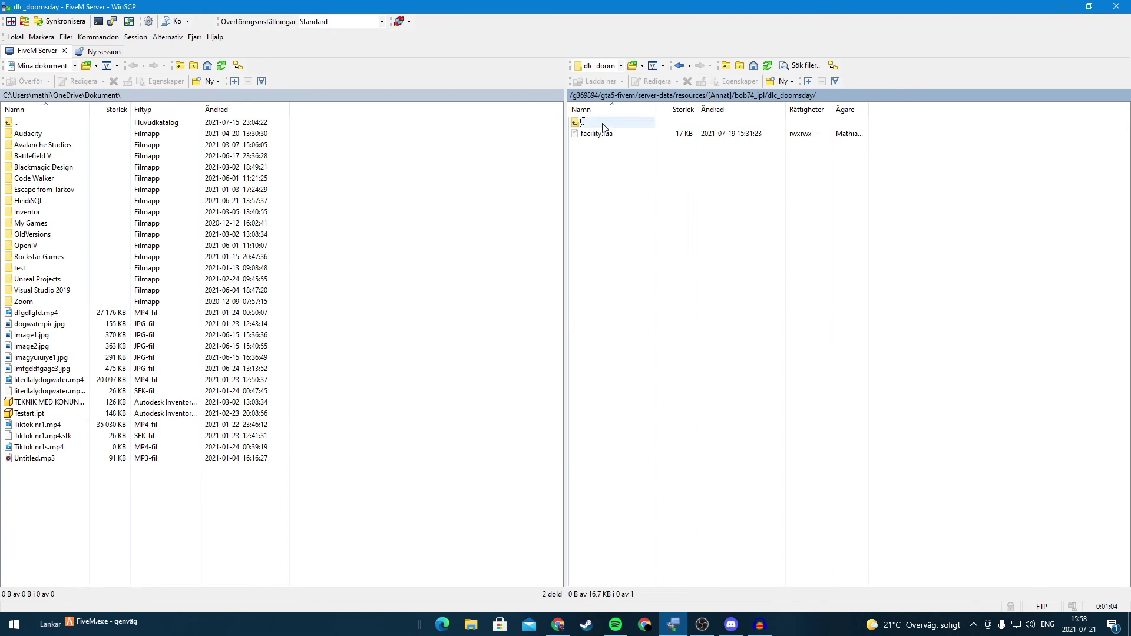
key("BackSpace")
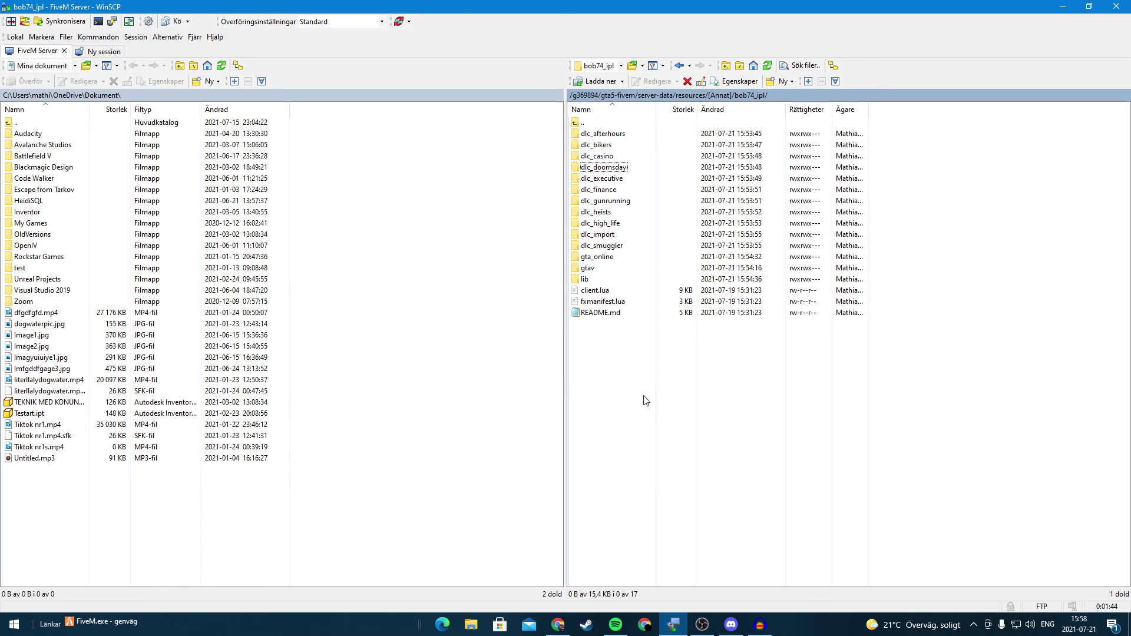
double_click(605, 123)
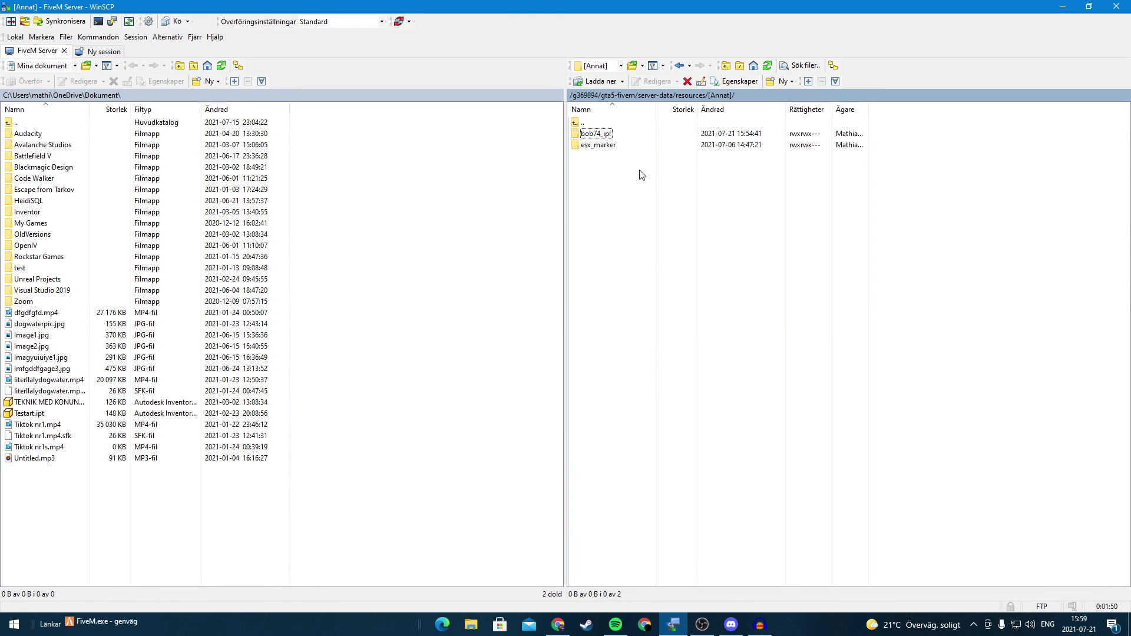
- Check the FiveM server's status in the ZAP-Hosting web interface, and return to the bob74_ipl folder in WinSCP
left_click(570, 623)
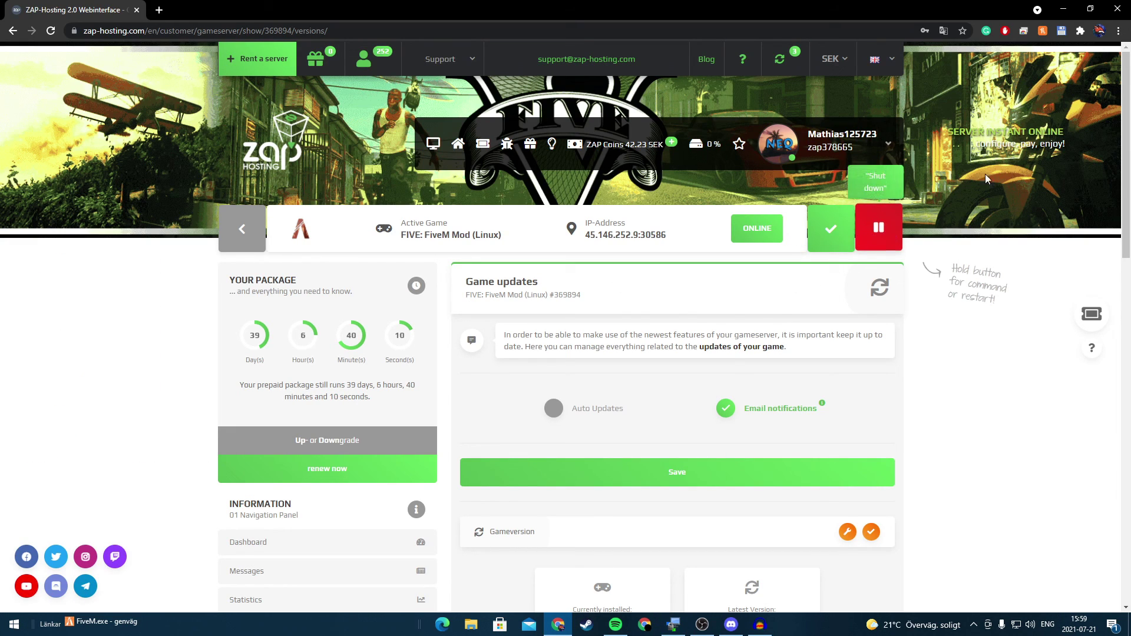
key("alt+Tab")
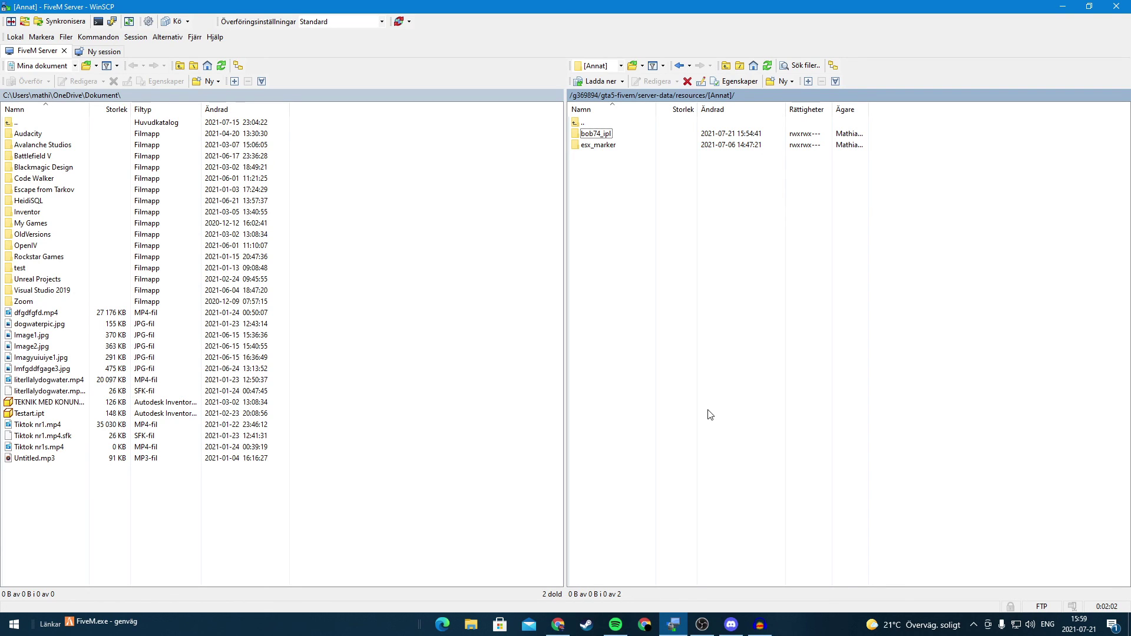
left_click(557, 624)
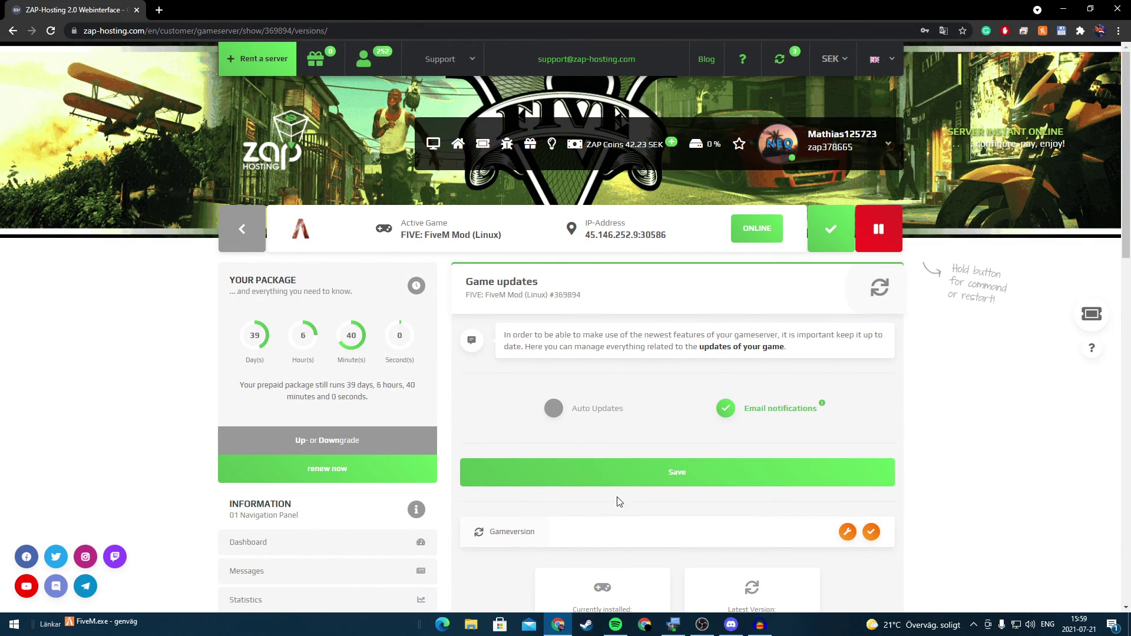
left_click(562, 618)
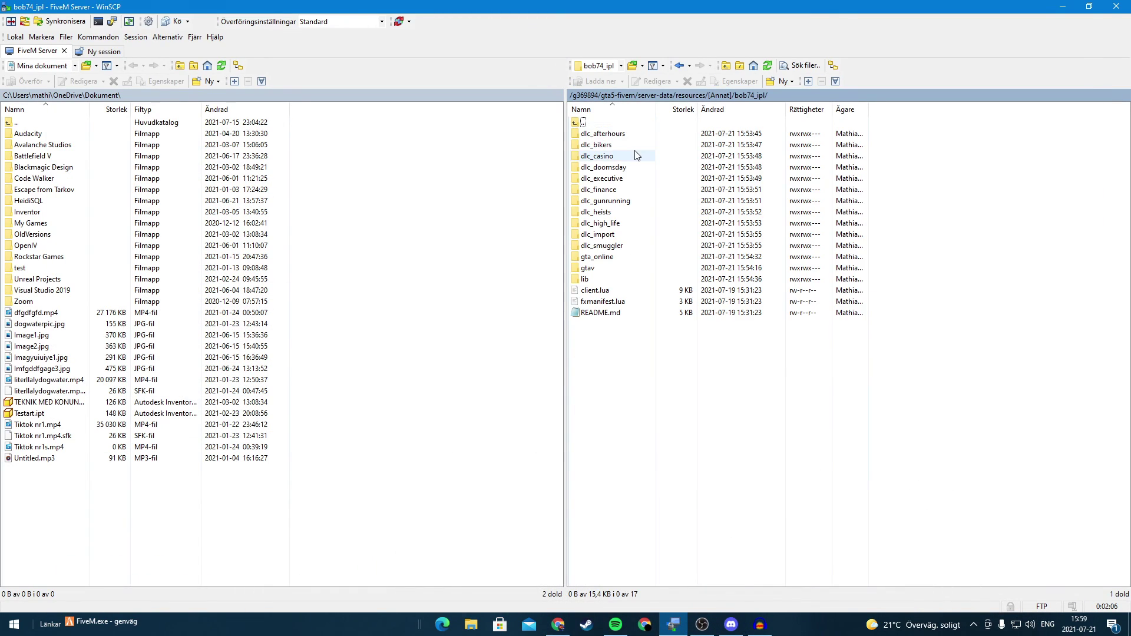